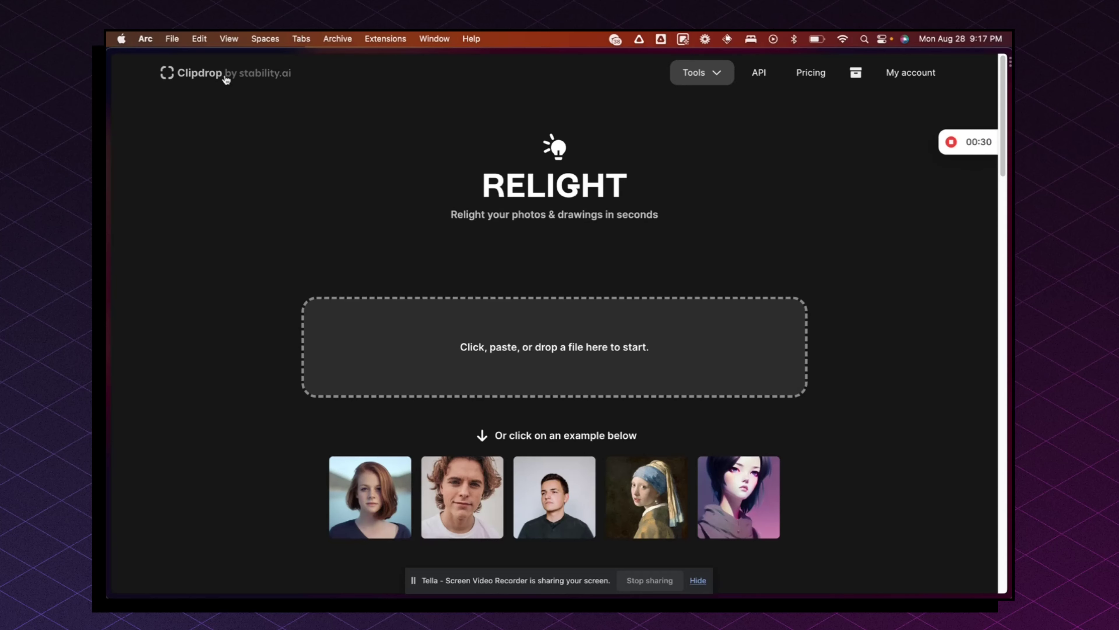
Step: Upload the fuelmeup portrait PNG from Downloads into Relight
click(505, 343)
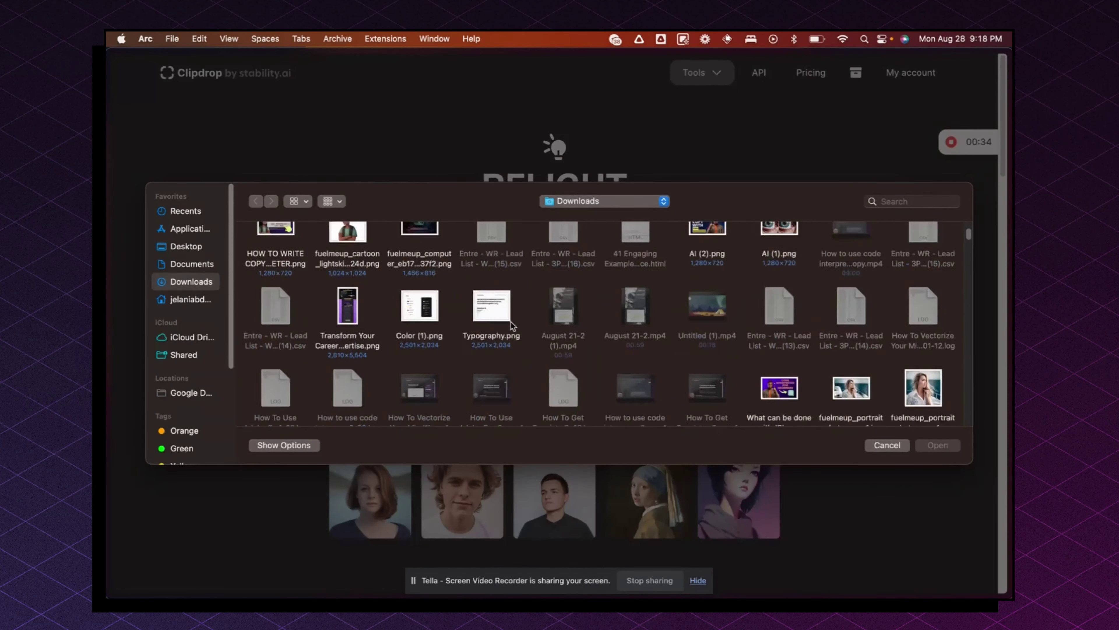
scroll(511, 326, down, 5)
click(431, 260)
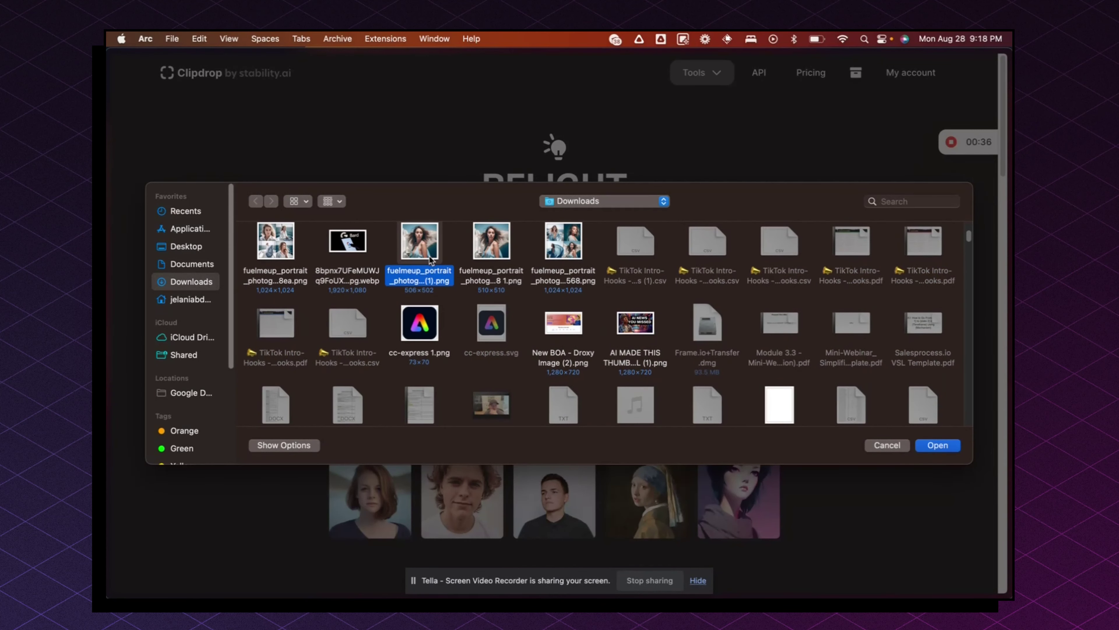
click(938, 445)
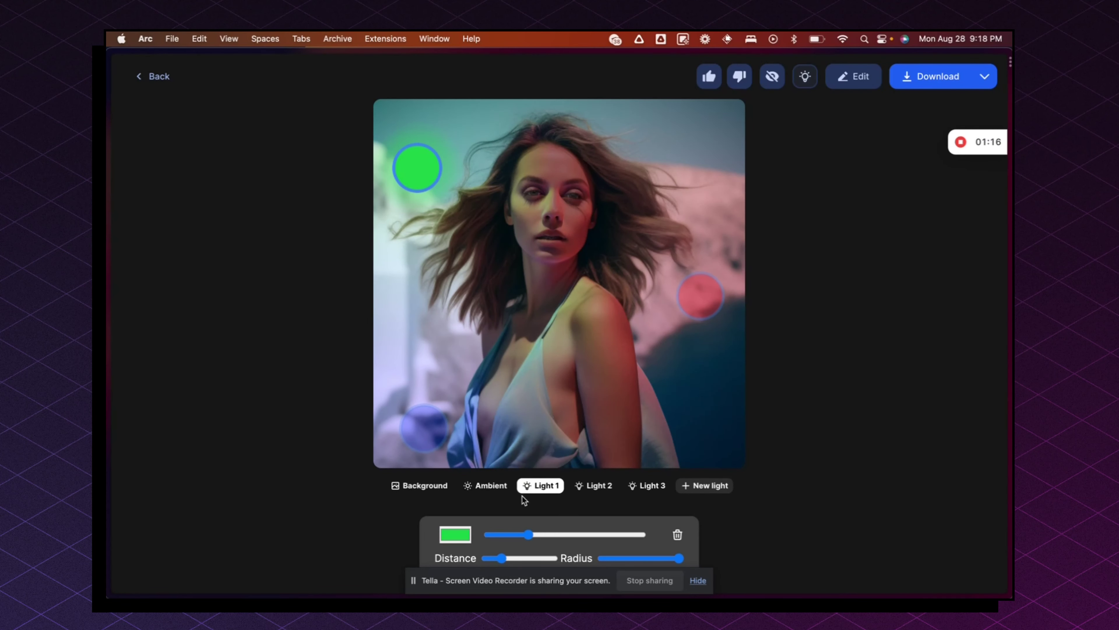
Step: Try the Original, Receive light and Transparent background options, ending with the seaside background unlit and kept
click(445, 485)
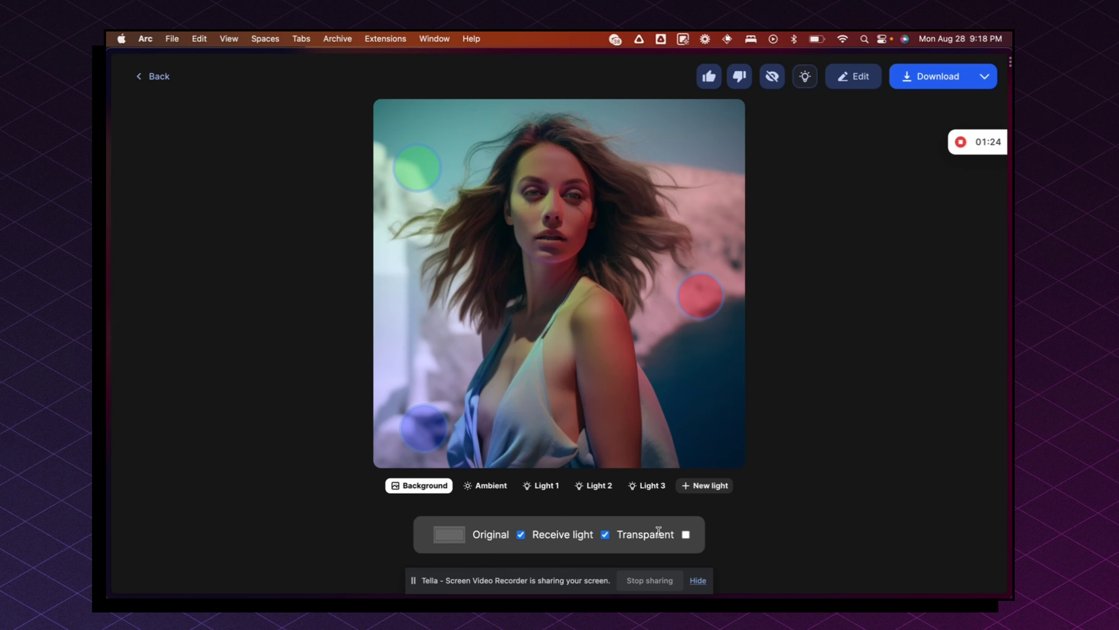
click(521, 534)
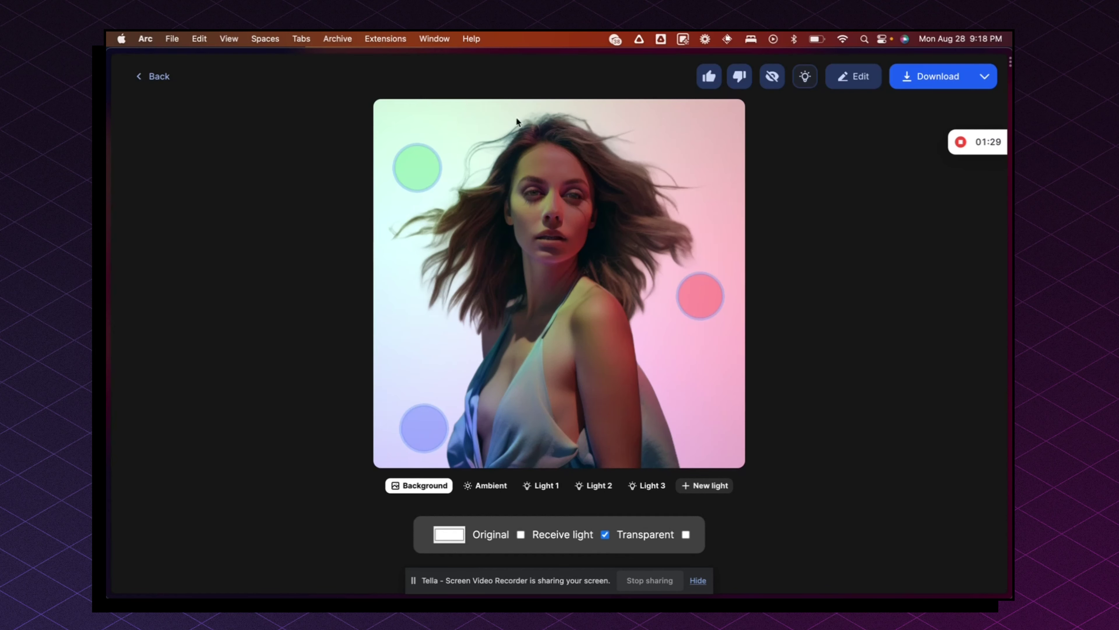
click(521, 534)
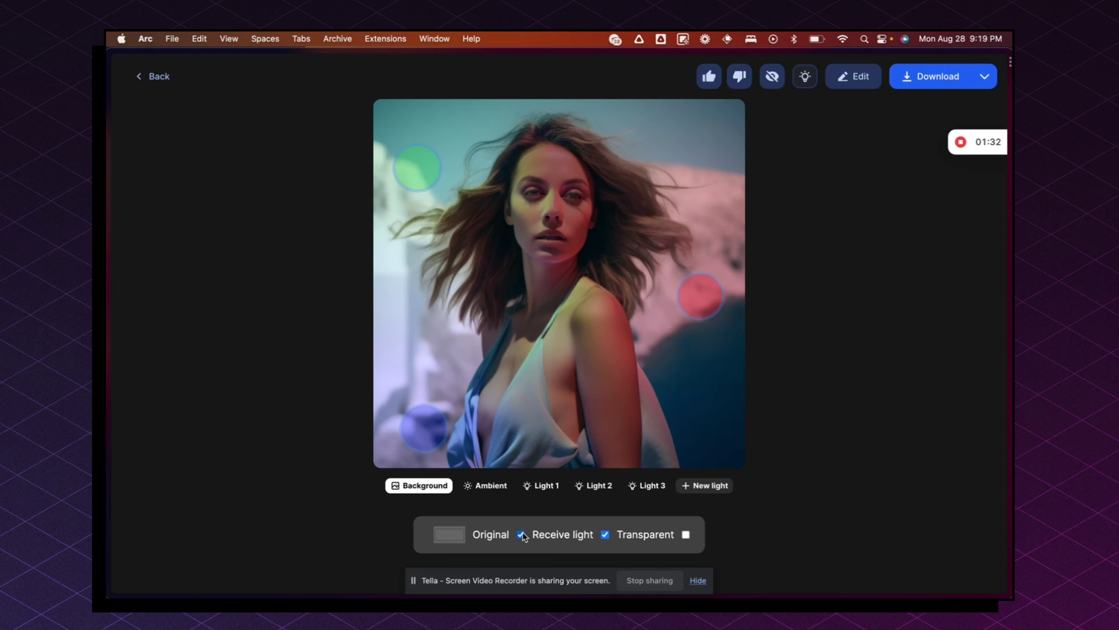
click(606, 535)
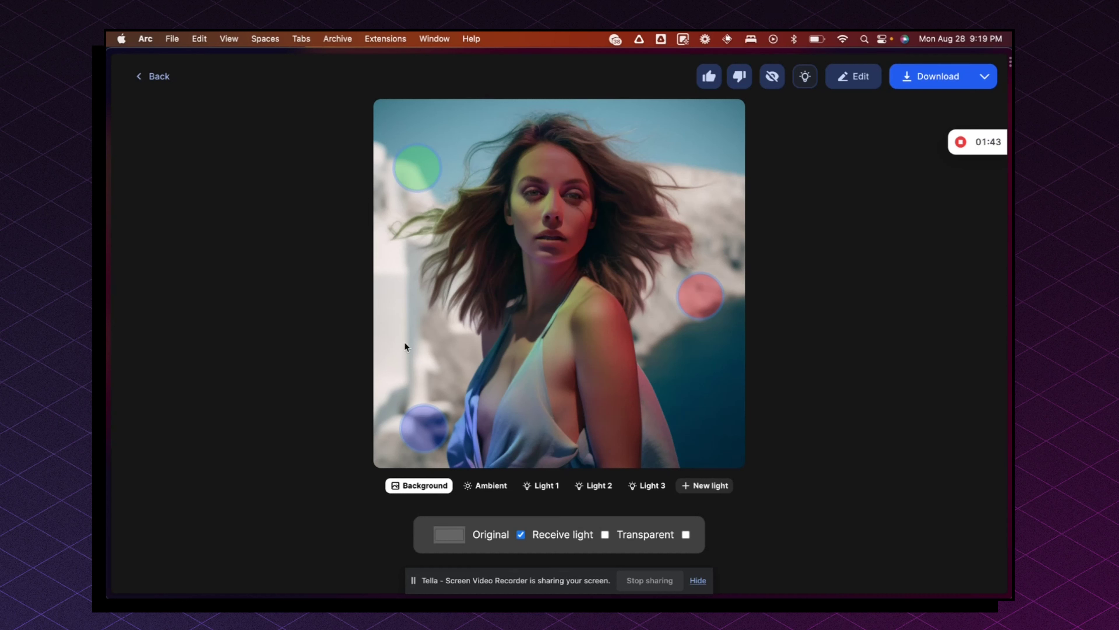
click(606, 534)
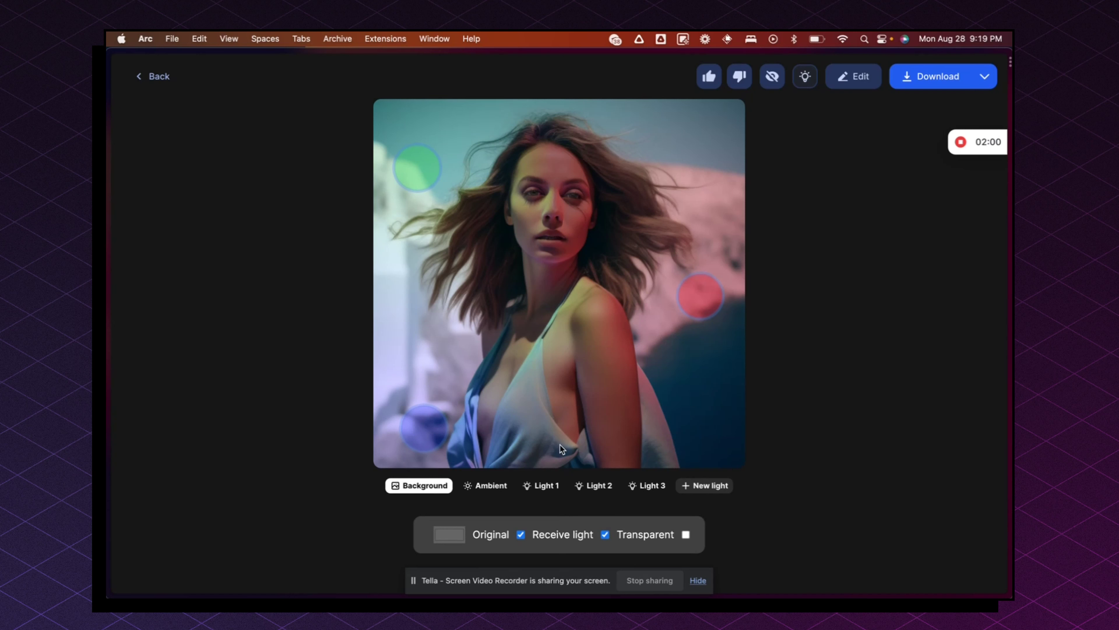
click(606, 534)
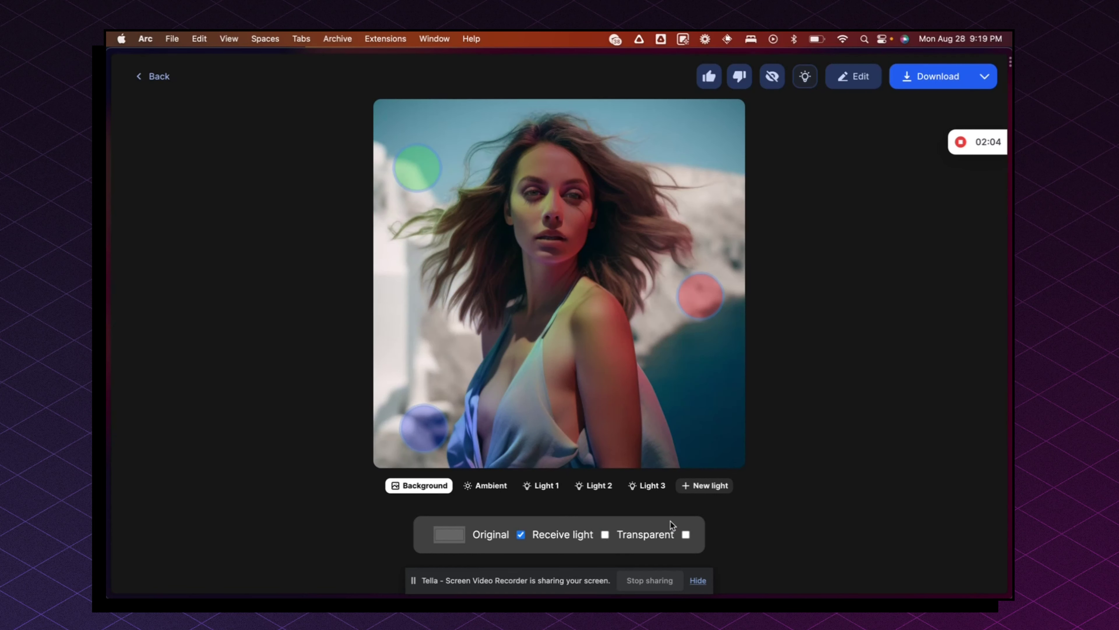
click(685, 534)
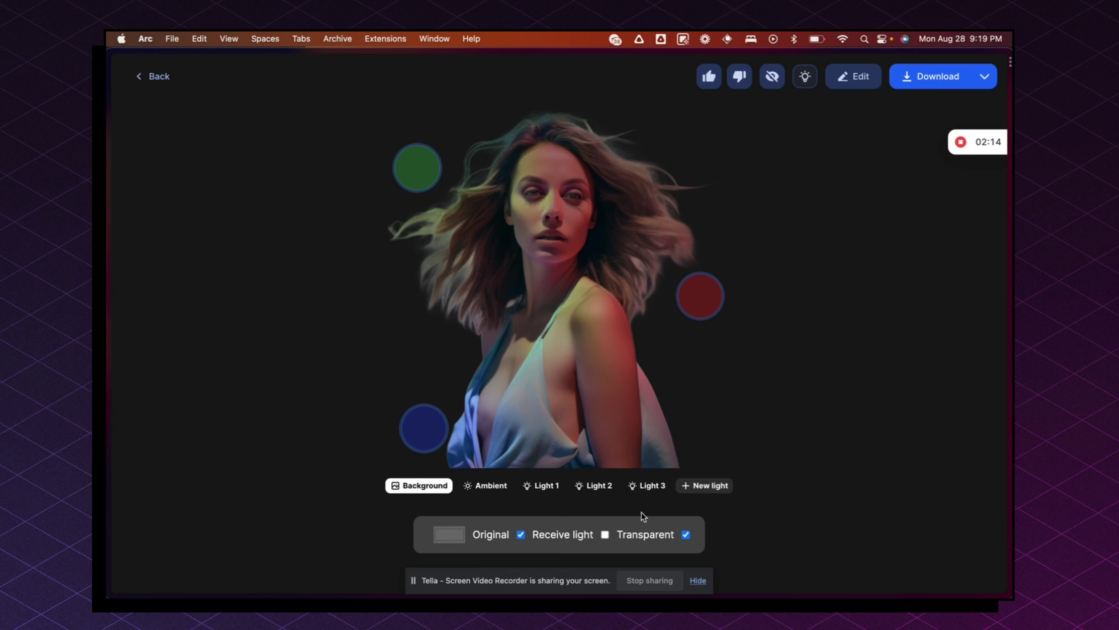
click(686, 535)
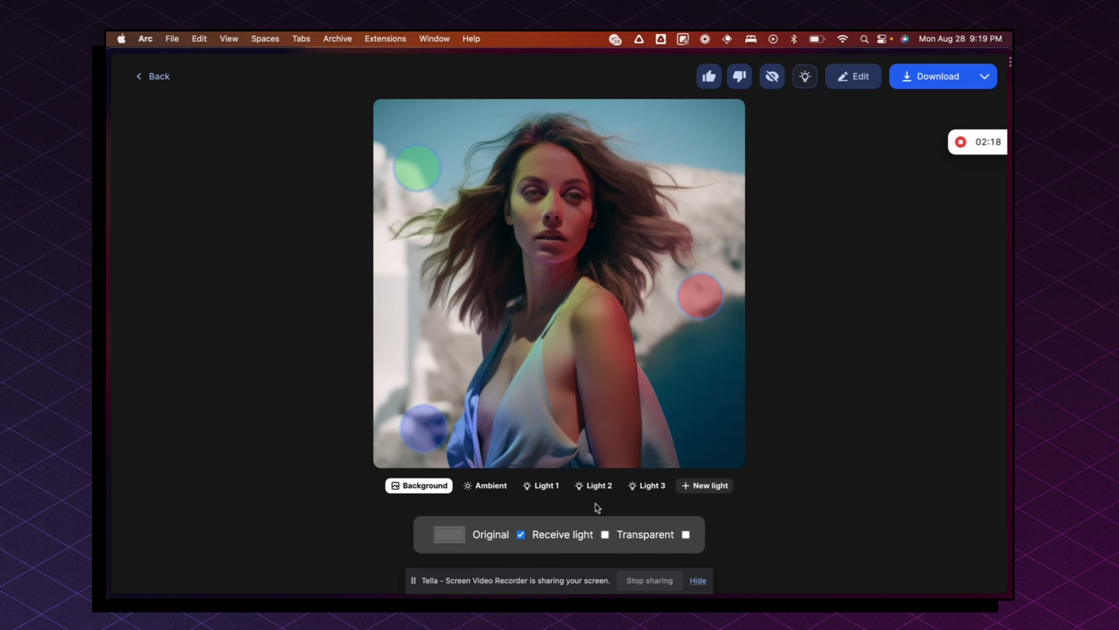
click(485, 492)
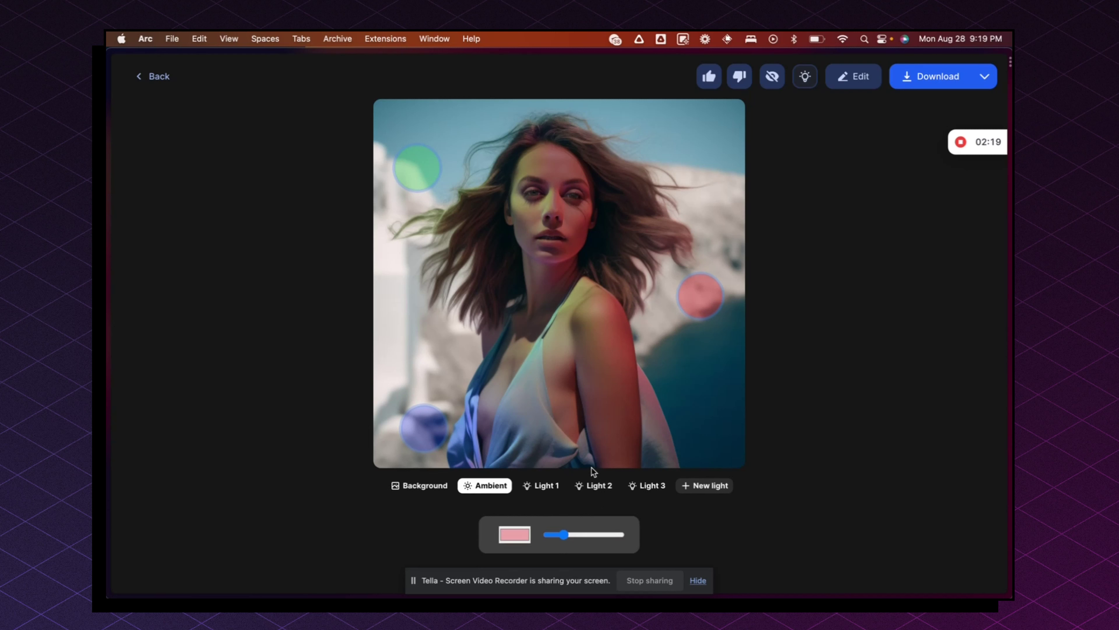
Step: Lighten the ambient colour to pale pink (R 238, G 201, B 201)
click(515, 533)
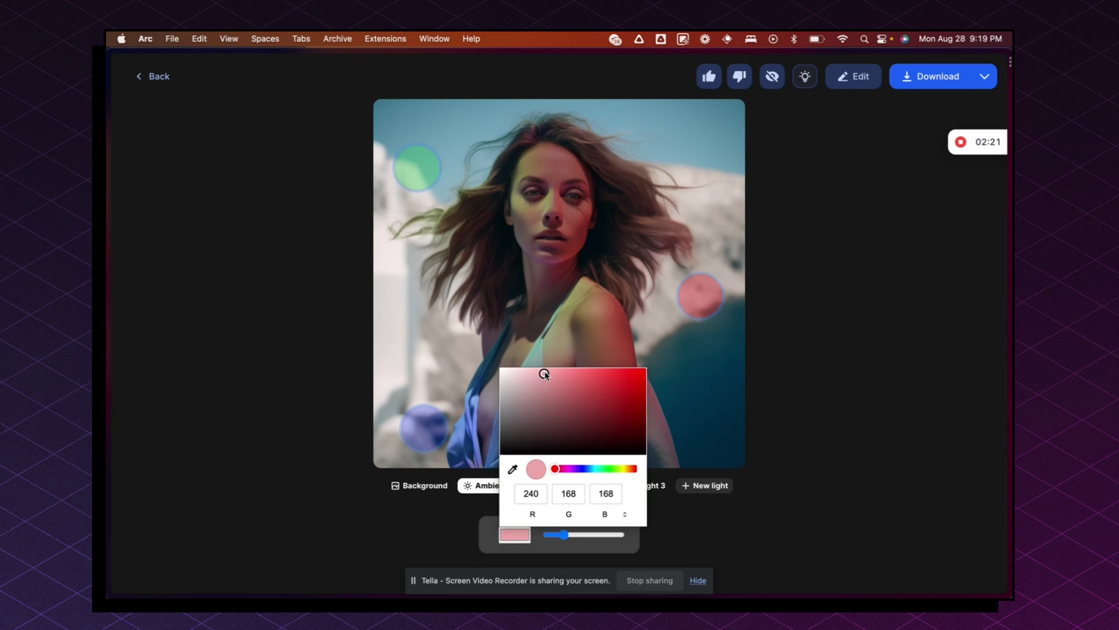
mouse_move(545, 374)
mouse_down()
mouse_move(518, 375)
mouse_move(638, 381)
mouse_move(523, 375)
mouse_up()
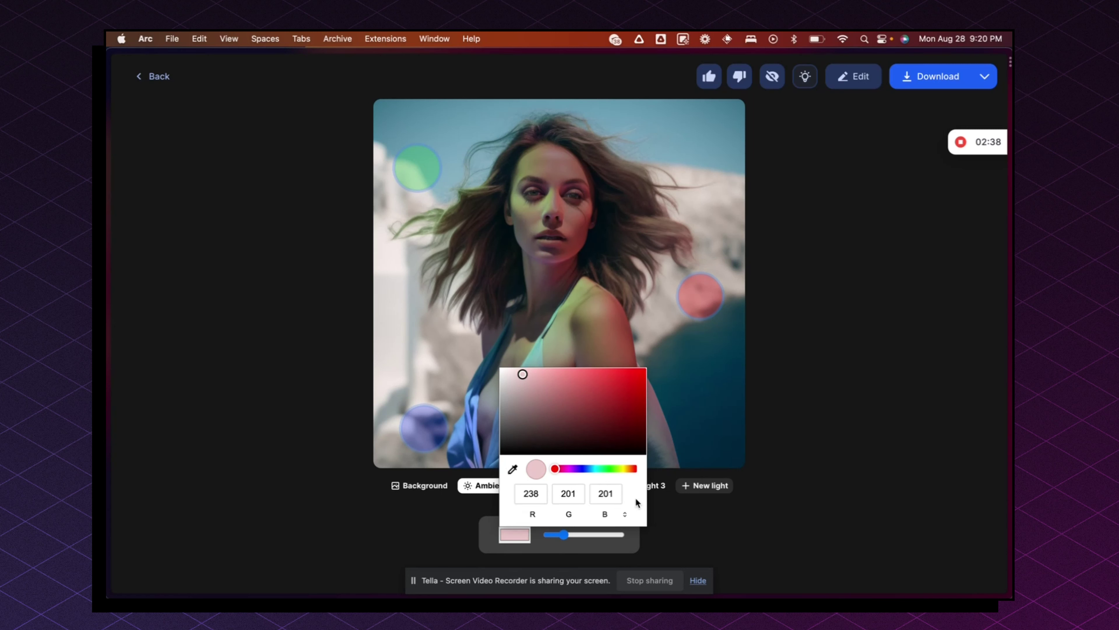
click(678, 513)
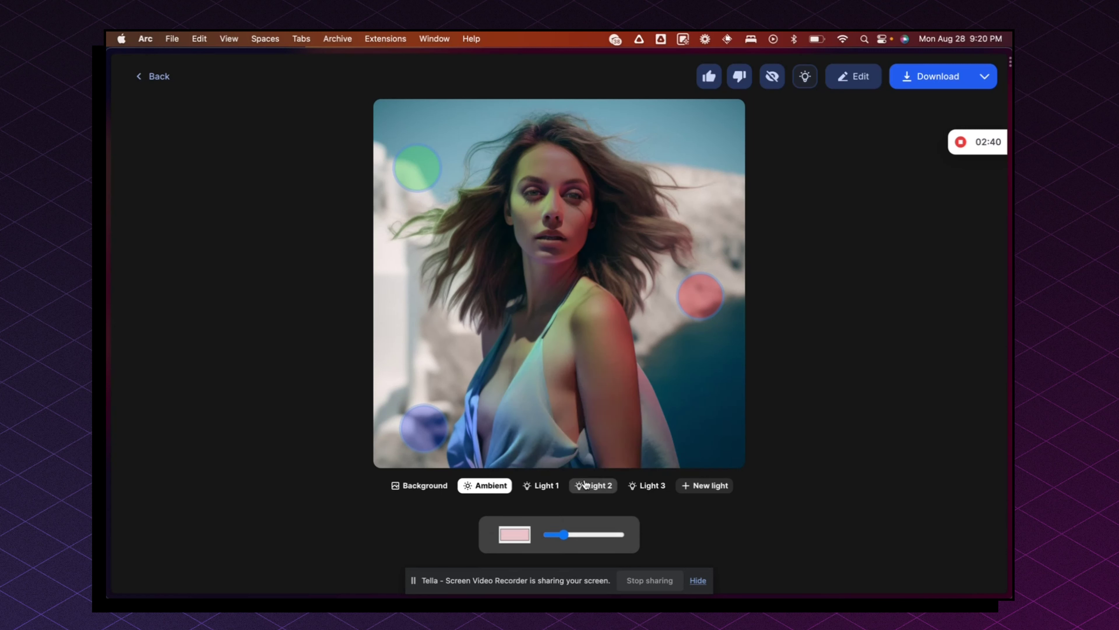
Step: Nudge Light 1 up-right, recolour it pale periwinkle blue and widen its reach
click(552, 487)
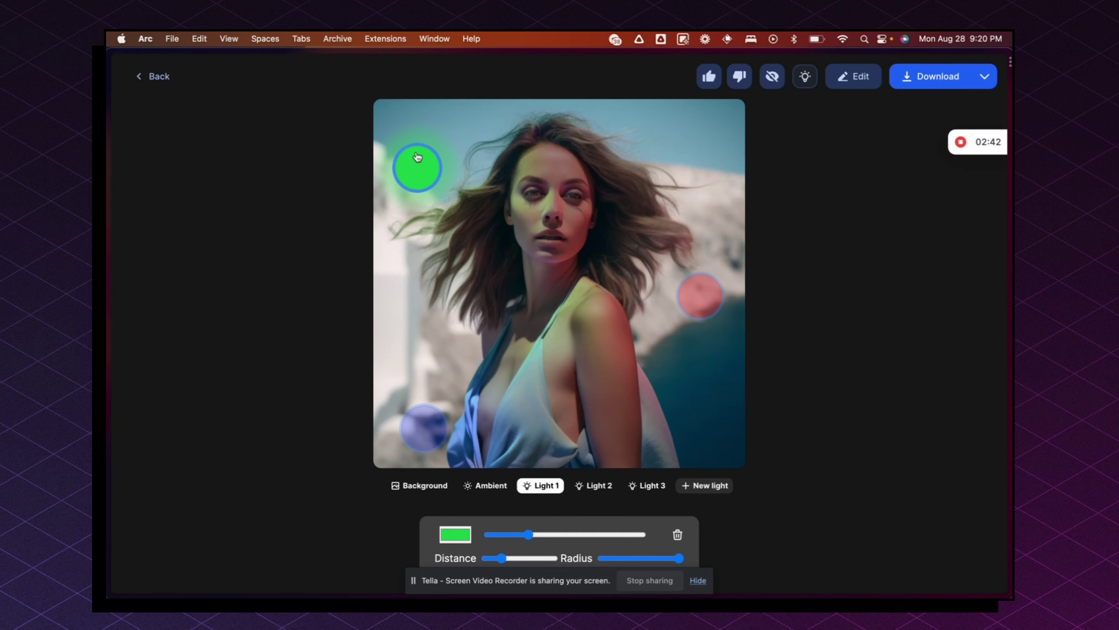
drag(425, 162, 443, 145)
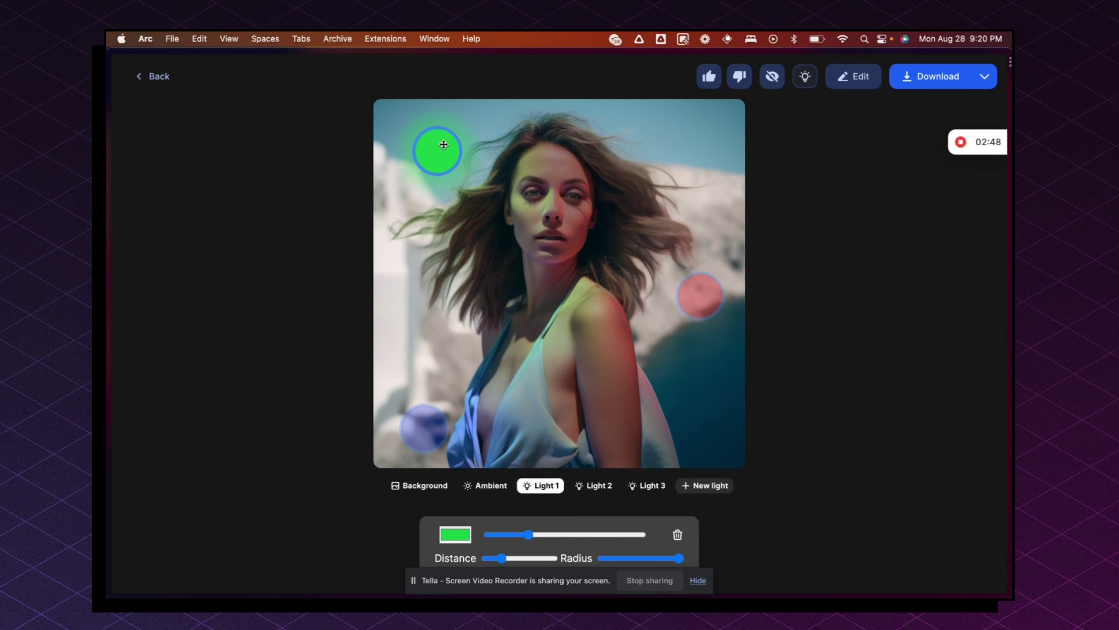
click(464, 535)
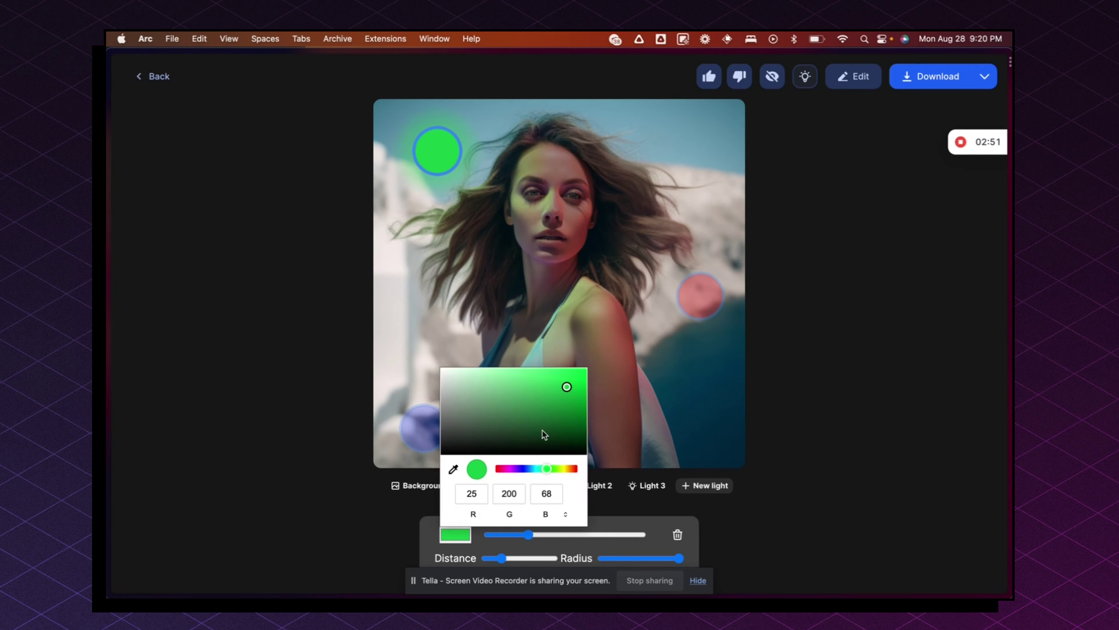
drag(535, 468, 527, 468)
drag(555, 417, 503, 354)
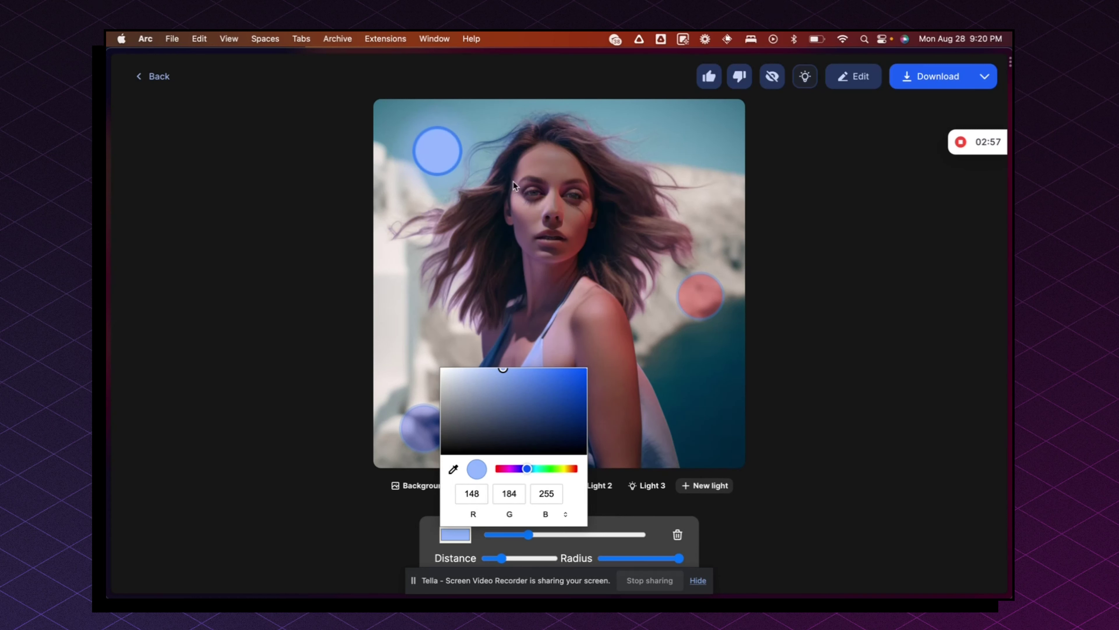
click(513, 233)
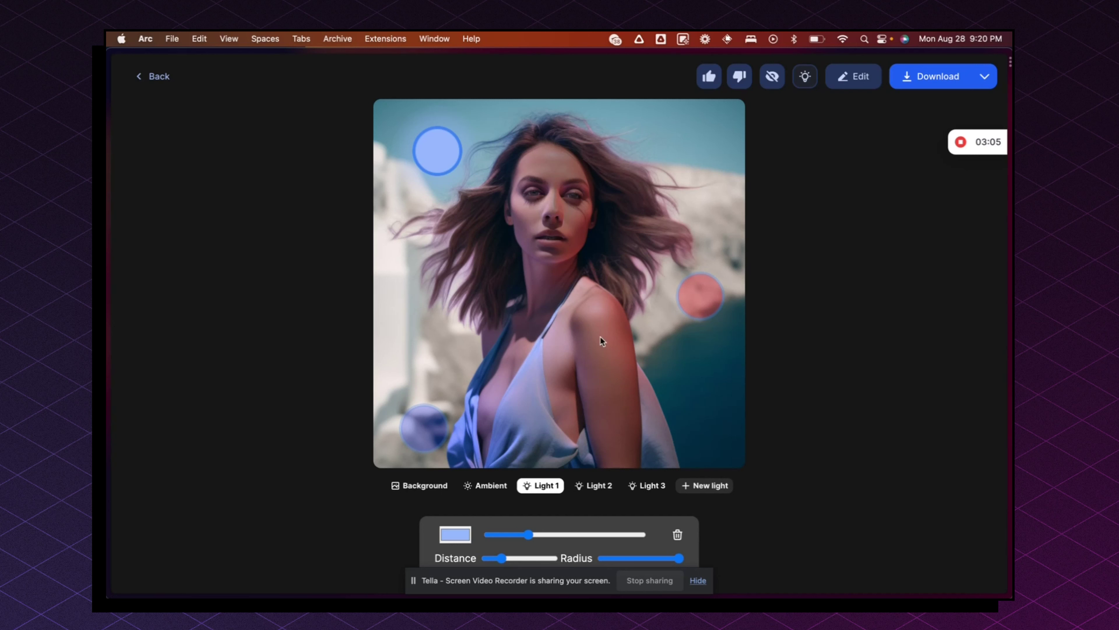
mouse_move(501, 556)
mouse_down()
mouse_move(552, 556)
mouse_move(504, 559)
mouse_up()
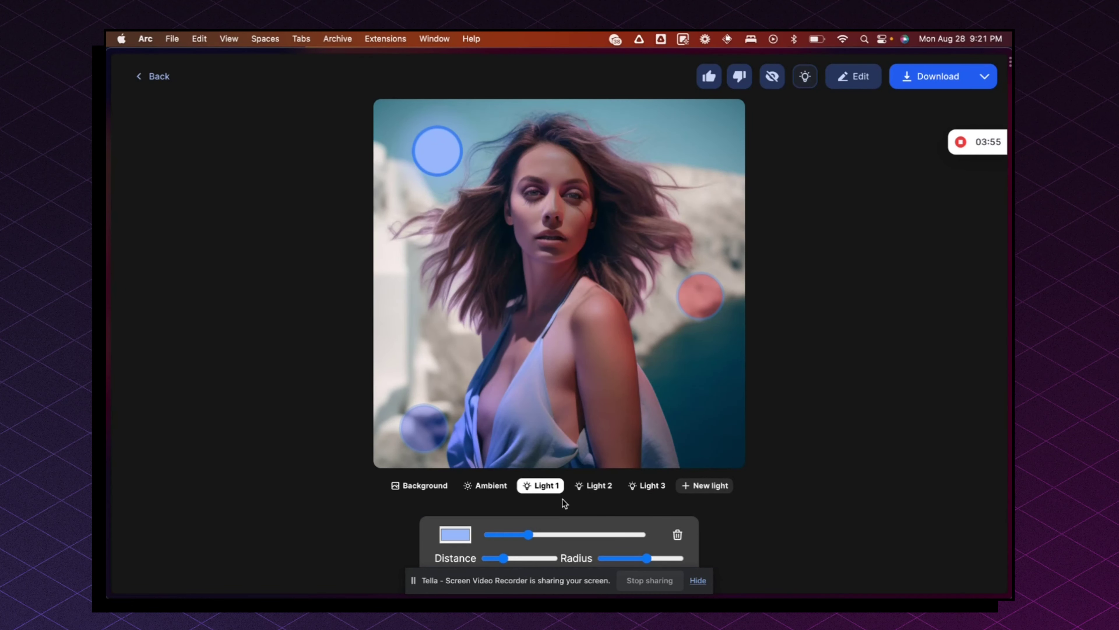
Step: Lower the blue Light 2's intensity and radius and move it slightly higher
click(598, 487)
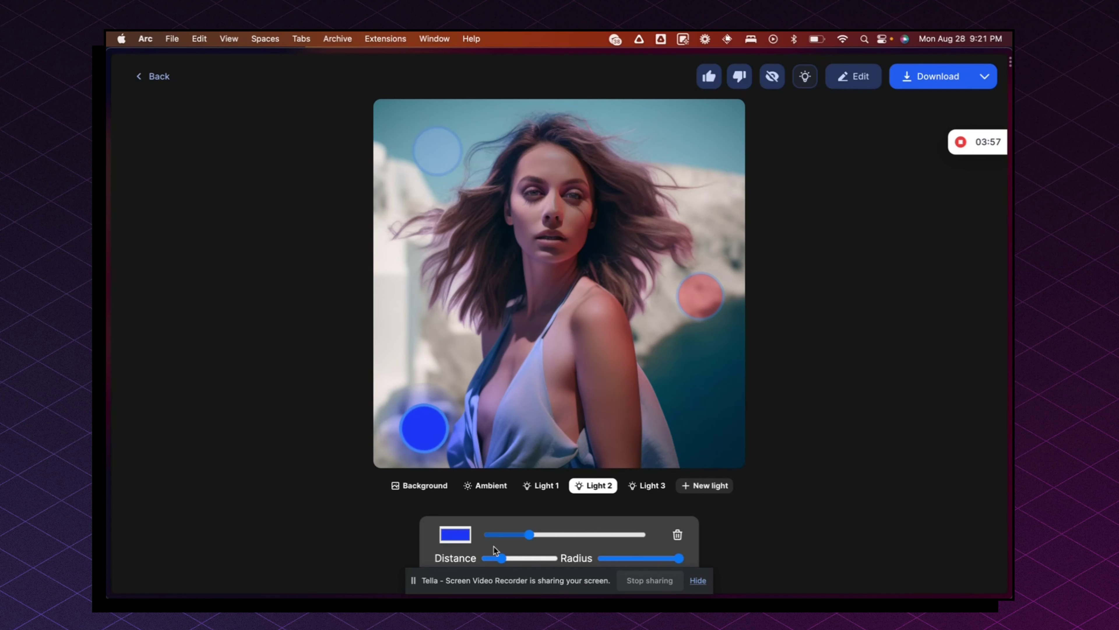
click(458, 537)
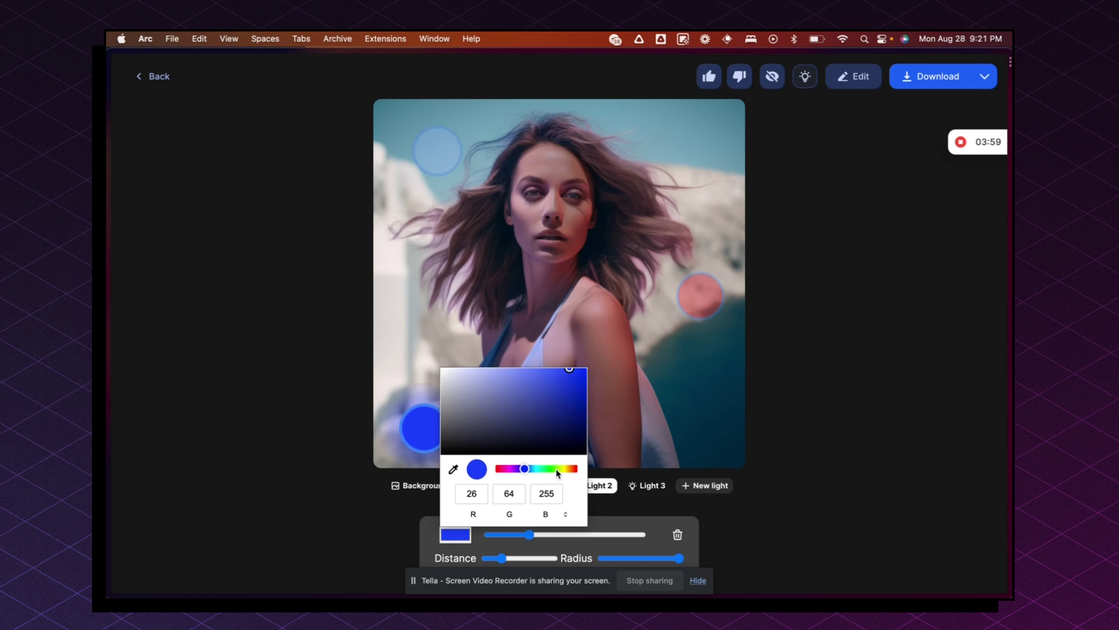
click(629, 503)
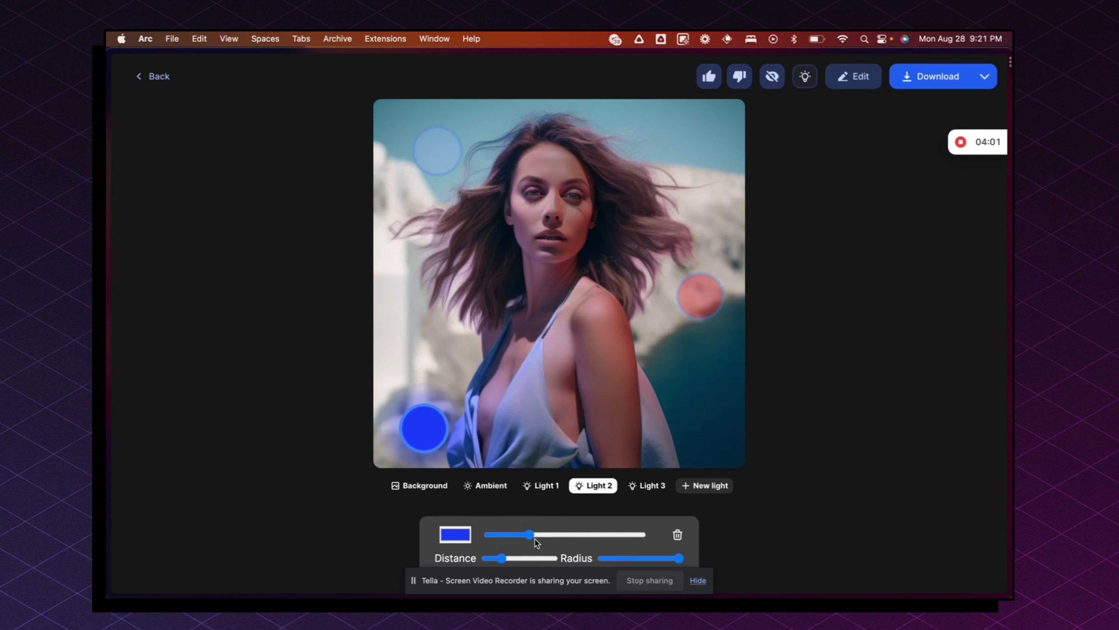
drag(533, 535, 497, 559)
mouse_move(679, 559)
mouse_down()
mouse_move(645, 559)
mouse_move(664, 559)
mouse_up()
drag(422, 429, 418, 399)
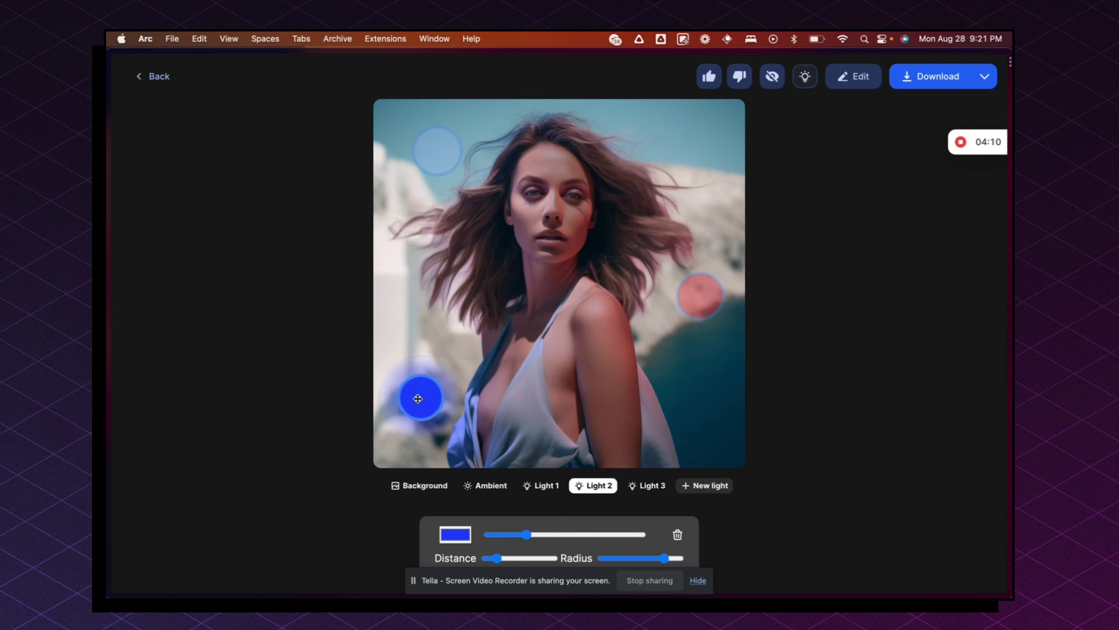
click(695, 281)
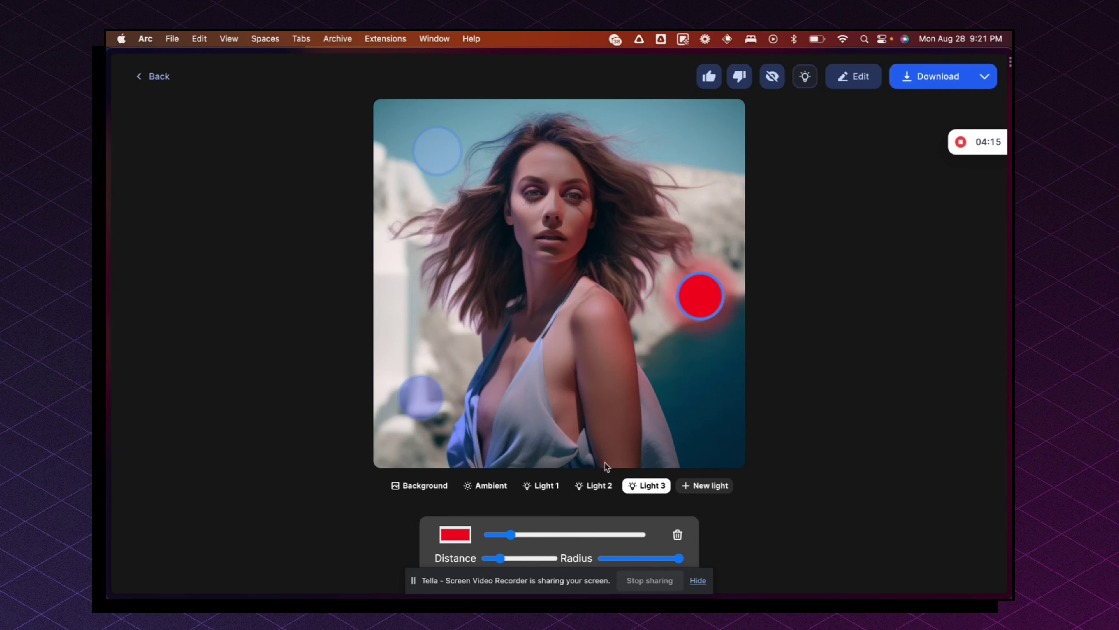
Step: Recolour Light 3 a warm golden yellow
click(458, 534)
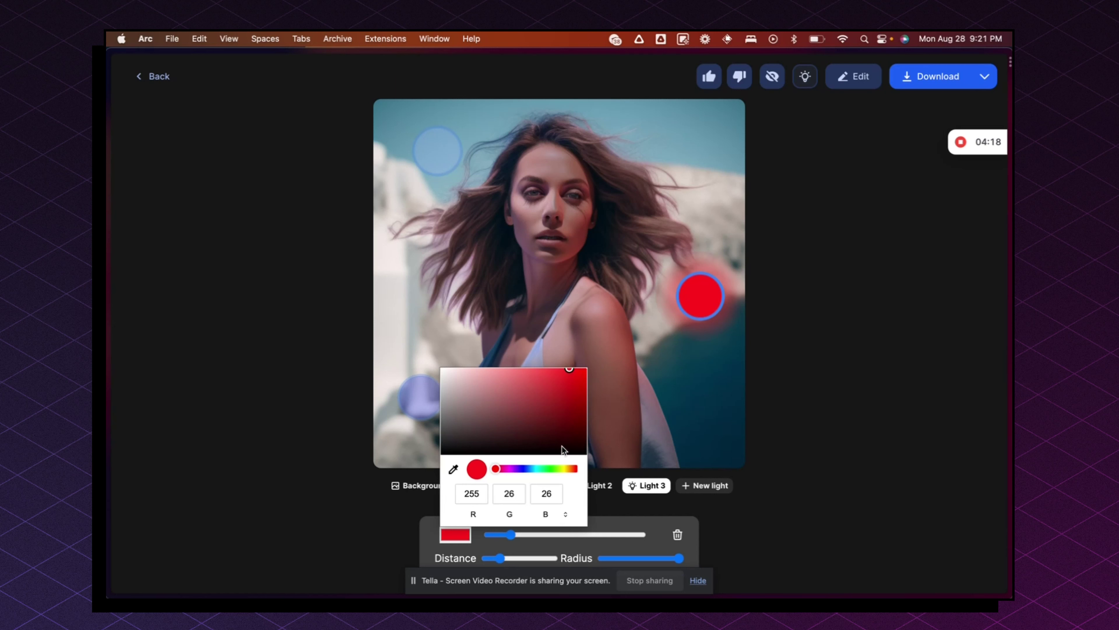
click(568, 469)
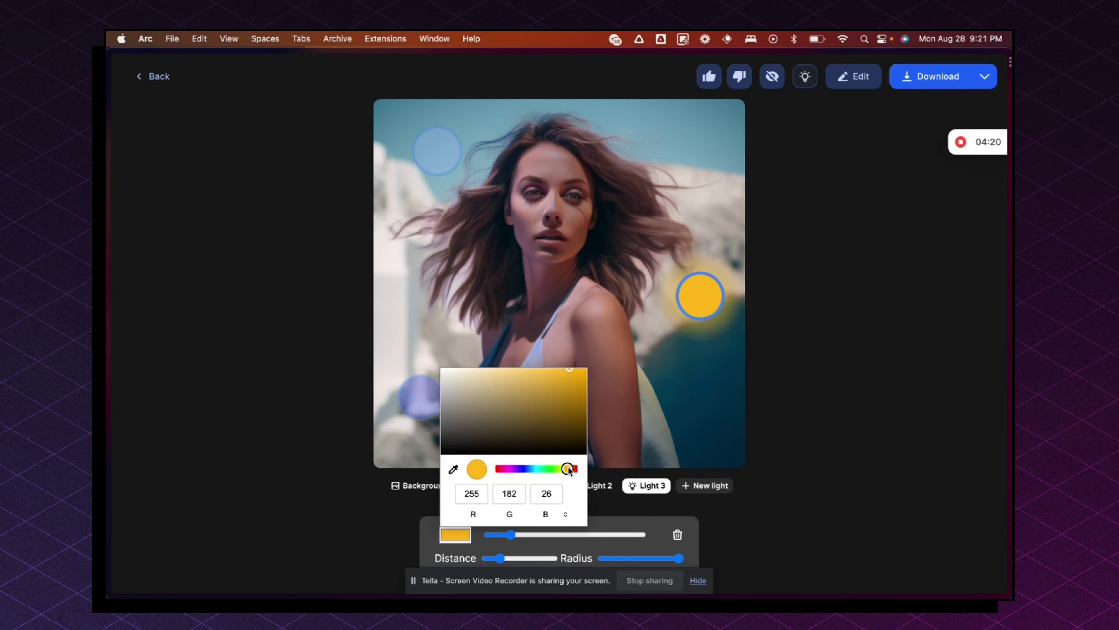
click(545, 373)
drag(583, 372, 555, 366)
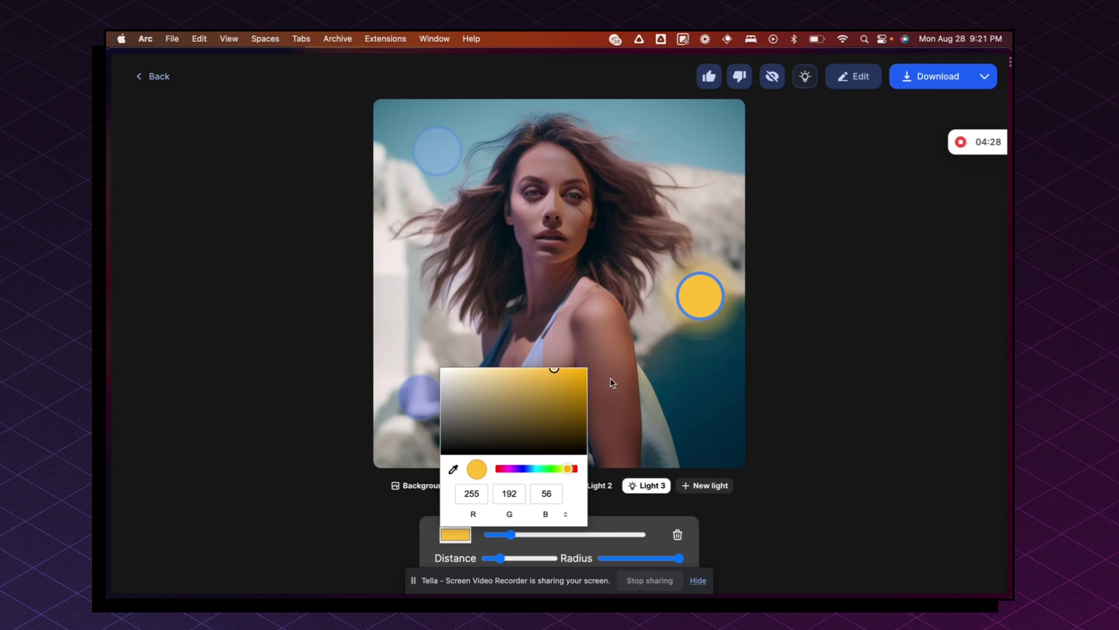
mouse_move(573, 378)
mouse_down()
mouse_move(561, 363)
mouse_move(574, 364)
mouse_up()
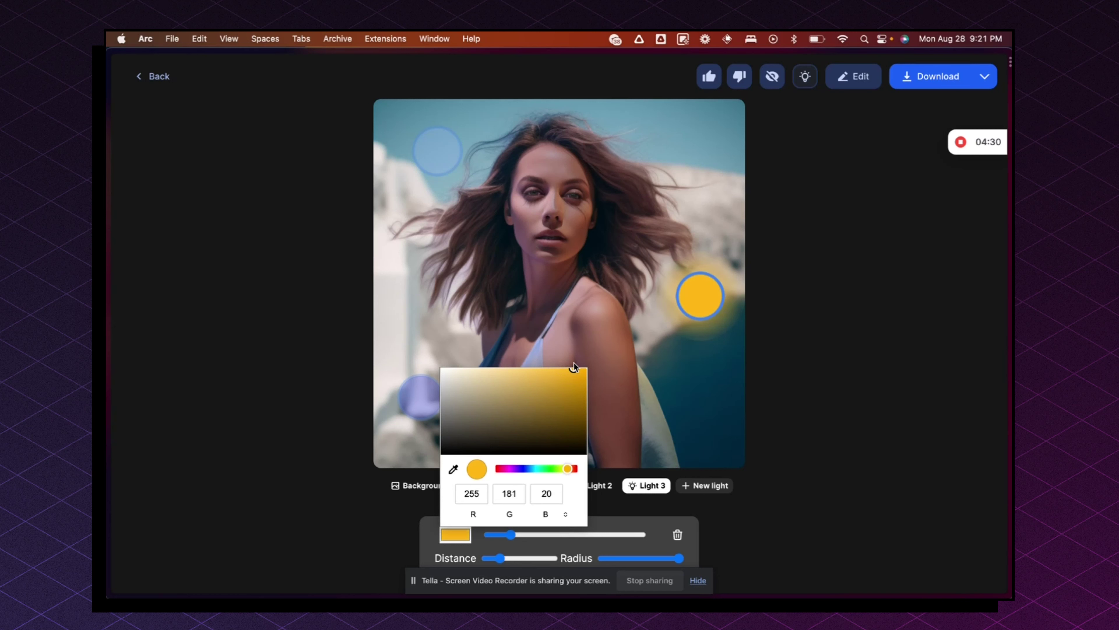
click(619, 523)
Step: Raise Light 3's intensity, move it up beside her hair and extend its distance slightly
drag(514, 536, 526, 538)
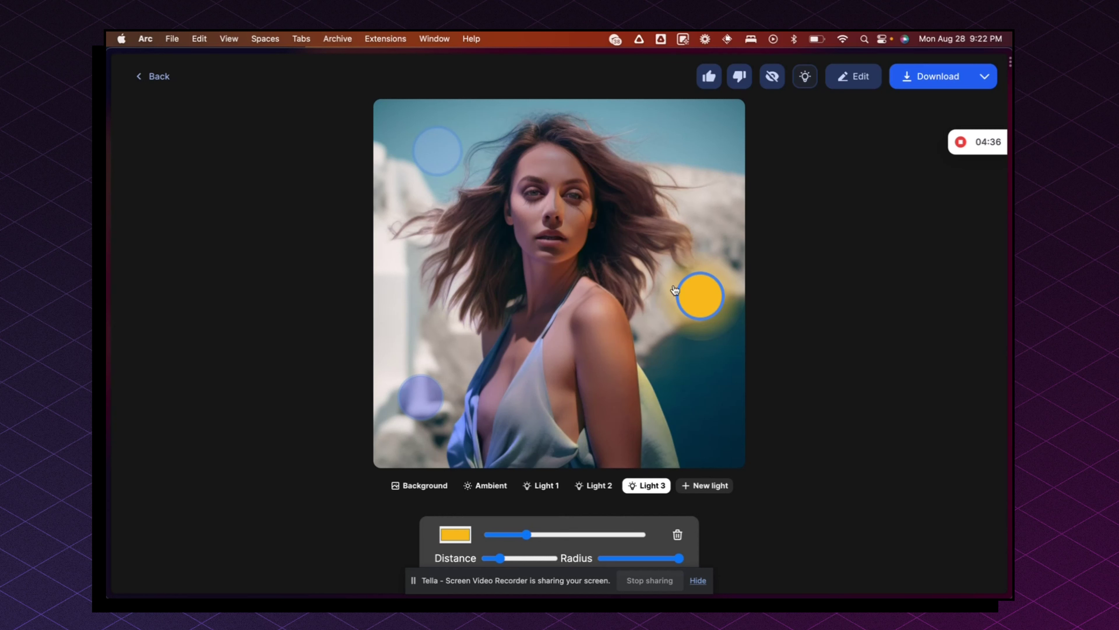
drag(675, 289, 656, 272)
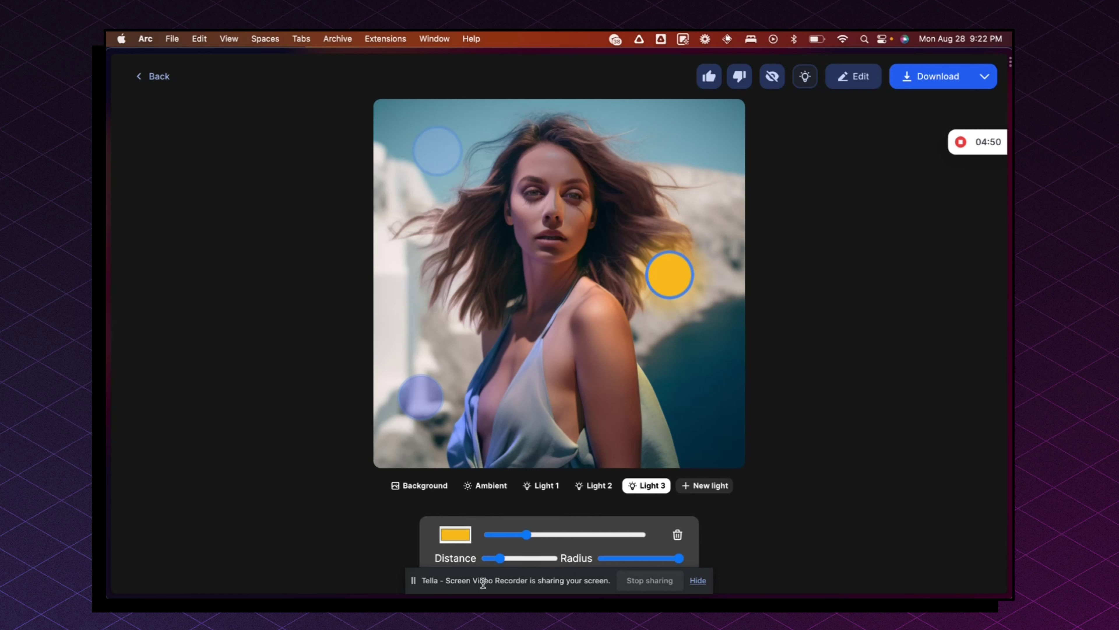
drag(508, 565, 503, 566)
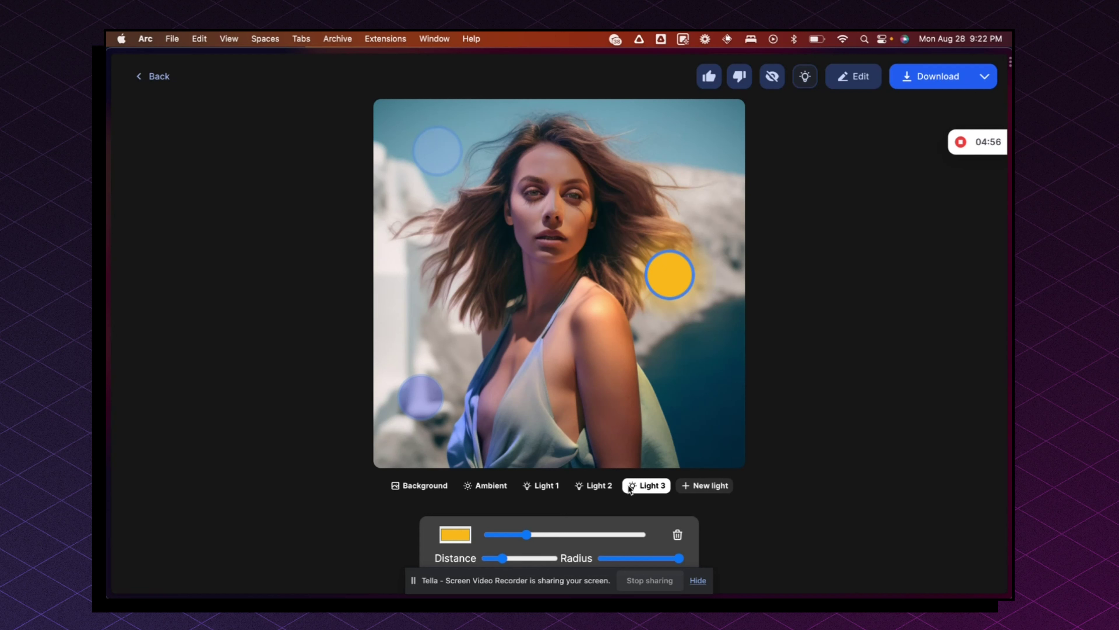
Step: Add Light 4 at the portrait's lower right and dim its intensity
click(730, 486)
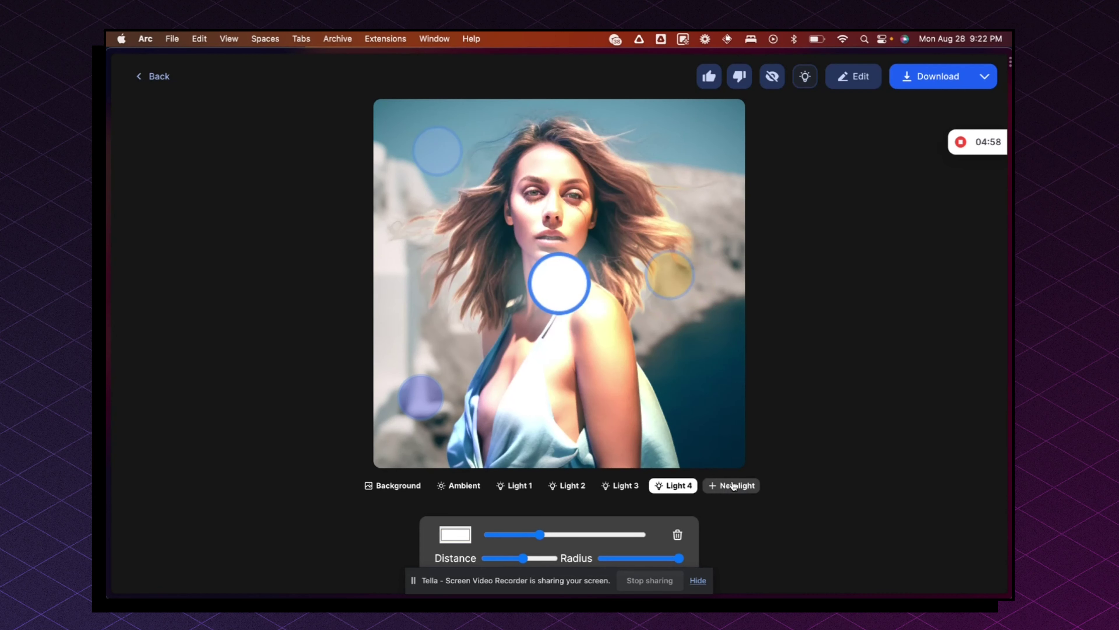
drag(541, 265, 671, 410)
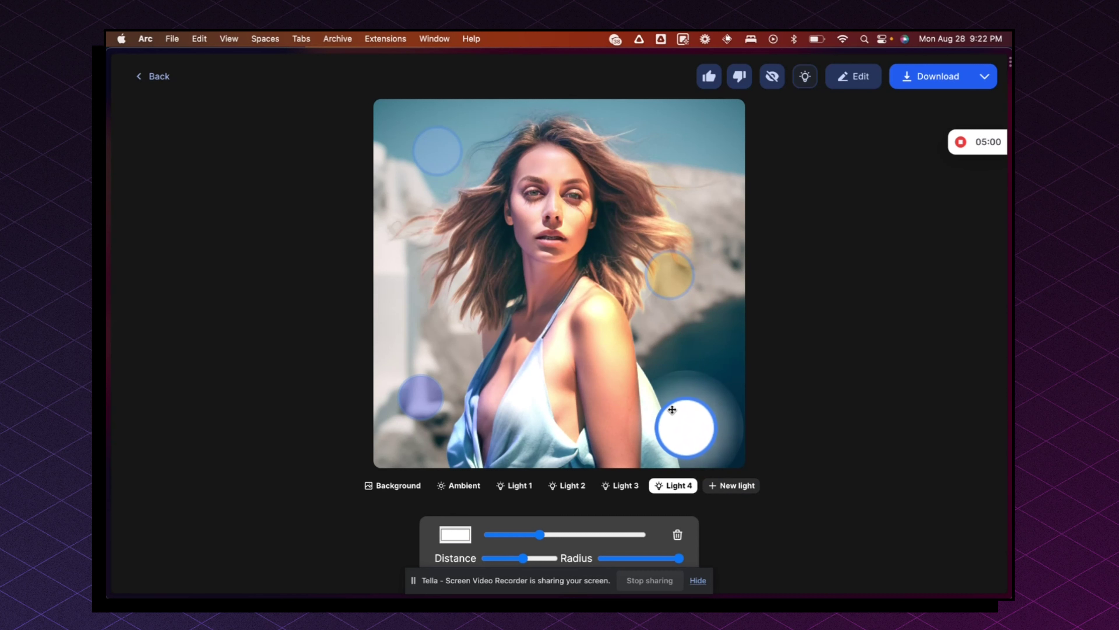
drag(540, 535, 509, 534)
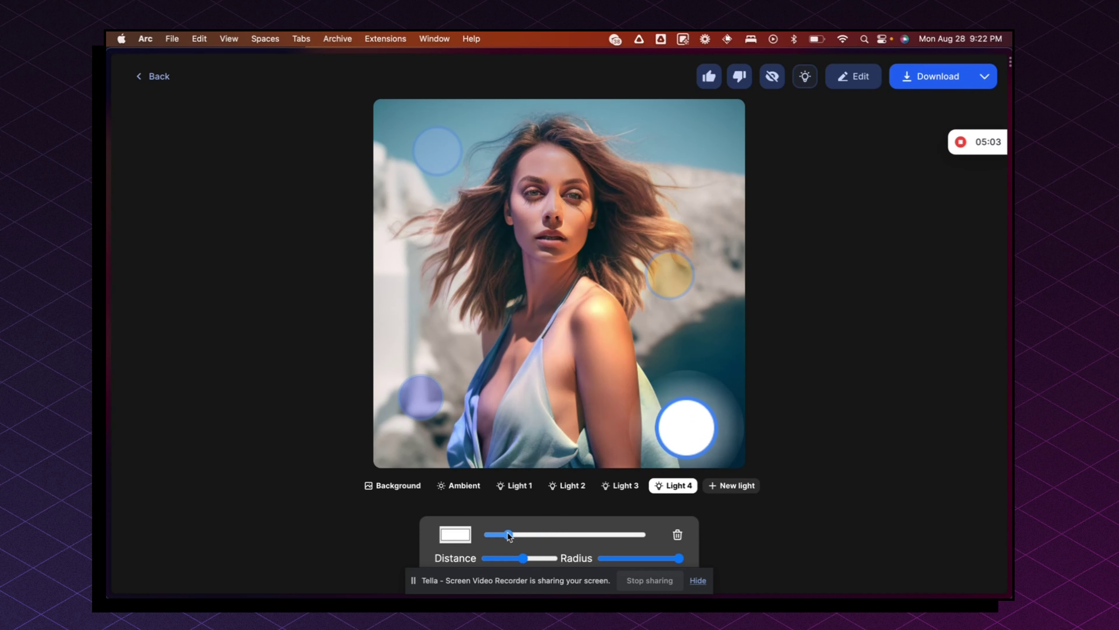
Step: Colour Light 4 a dark olive (R 72, G 68, B 46)
click(454, 538)
click(575, 469)
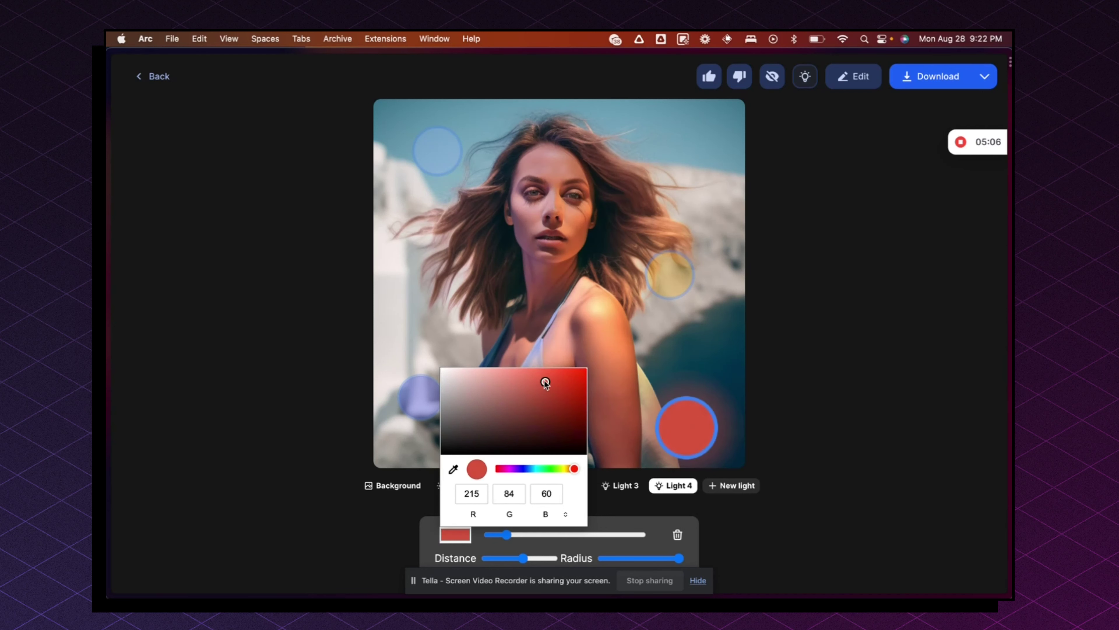
drag(544, 380, 485, 371)
click(564, 468)
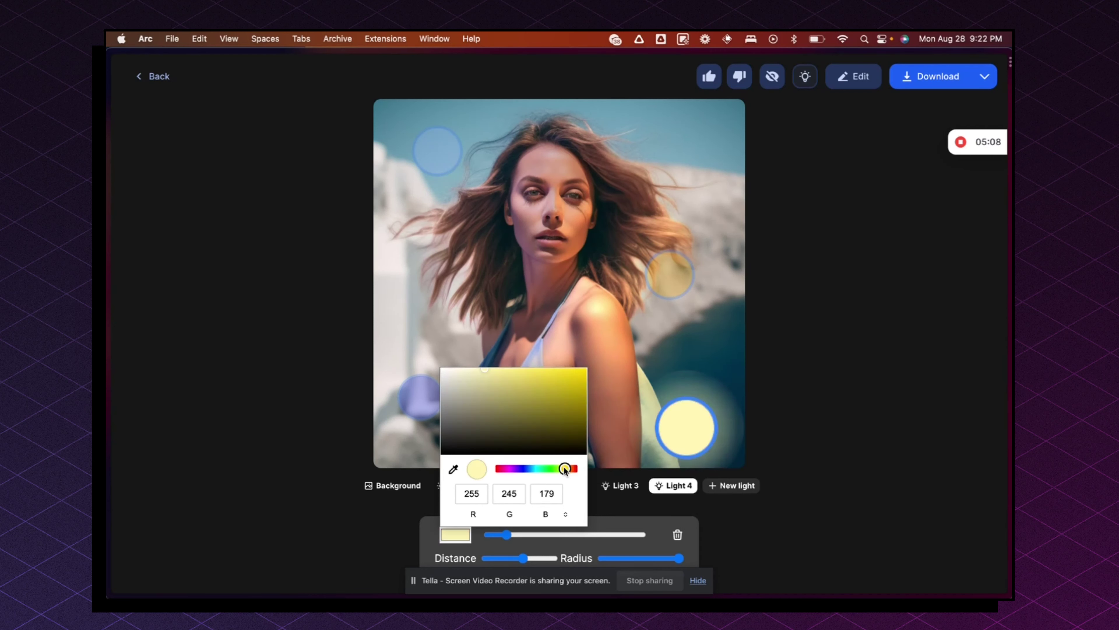
drag(569, 399, 490, 427)
Step: Nudge the olive light slightly higher and add a fifth, white light
mouse_move(683, 432)
mouse_down()
mouse_move(652, 395)
mouse_move(682, 409)
mouse_move(690, 349)
mouse_move(692, 415)
mouse_move(644, 421)
mouse_move(678, 425)
mouse_up()
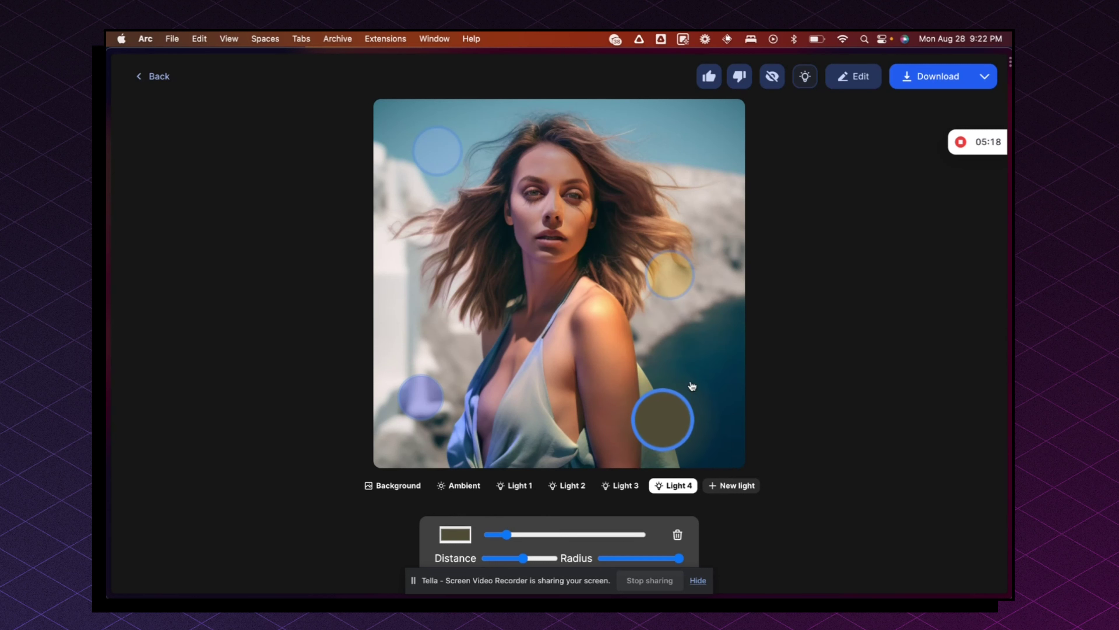
click(620, 485)
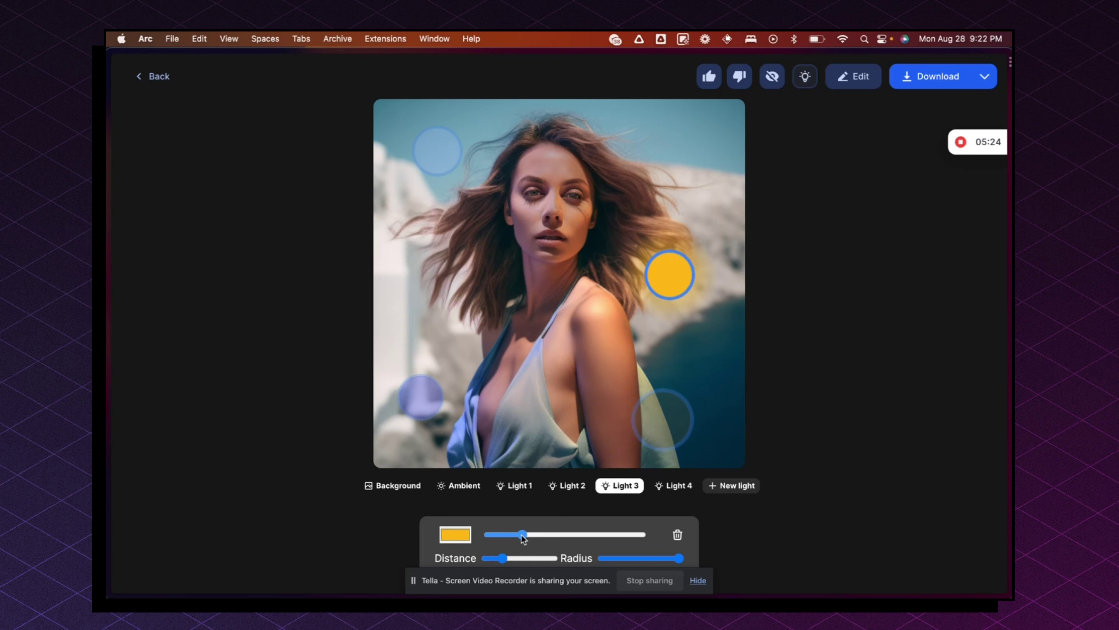
click(731, 485)
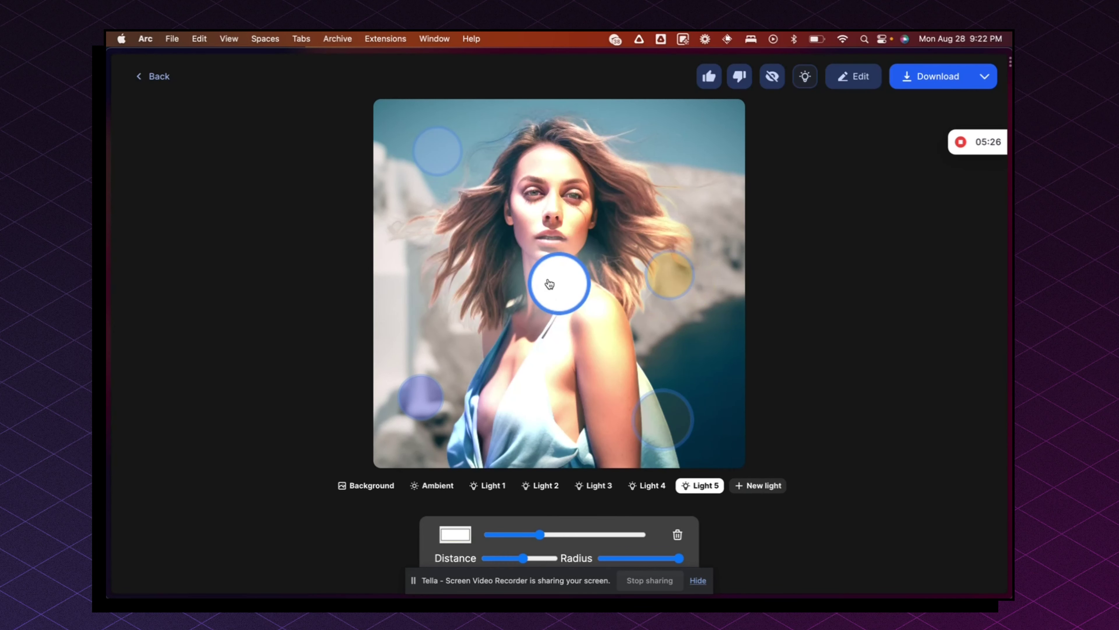
Step: Move Light 5 to the left side and lower its intensity and distance
drag(550, 284, 431, 291)
click(454, 534)
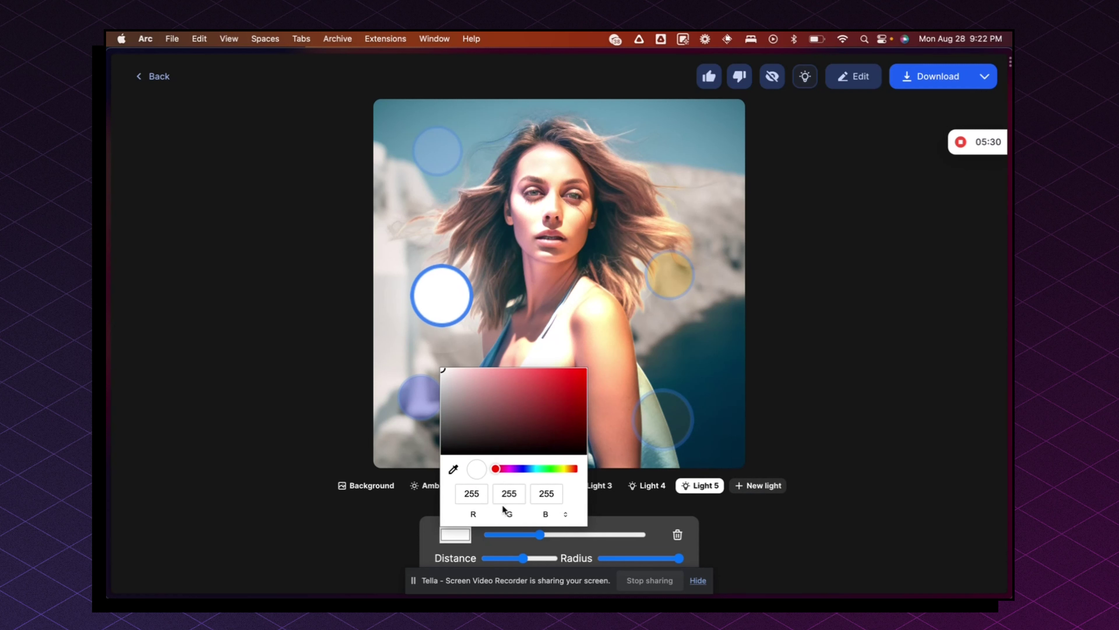
drag(531, 539, 507, 536)
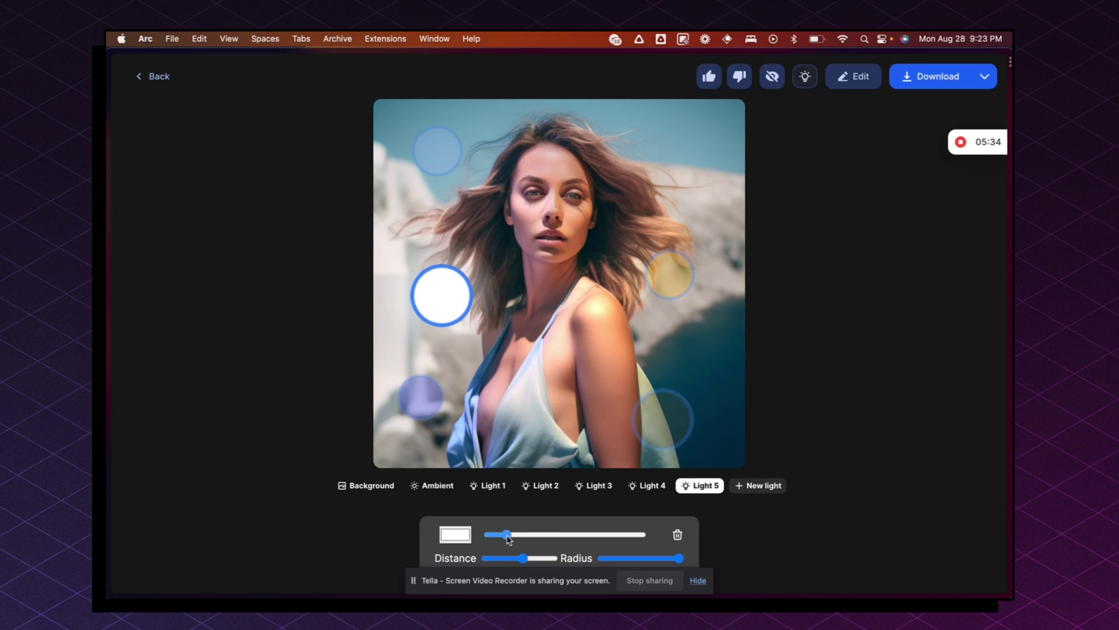
drag(523, 558, 507, 560)
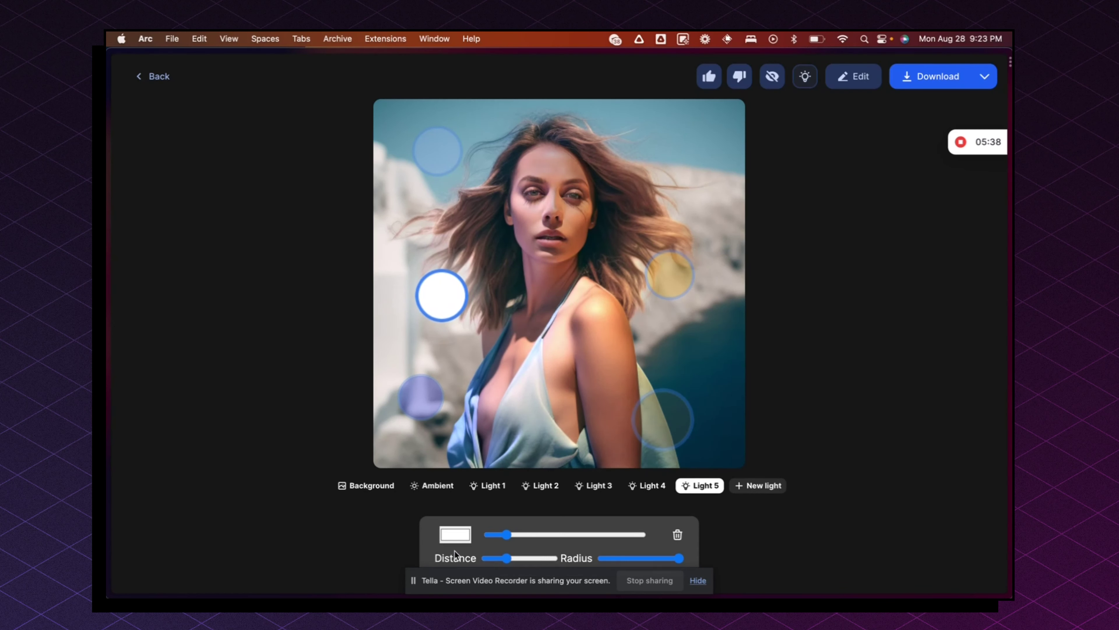
Step: Make Light 5 a small light-orange glow by her left shoulder; shift yellow Light 3 outward
click(455, 534)
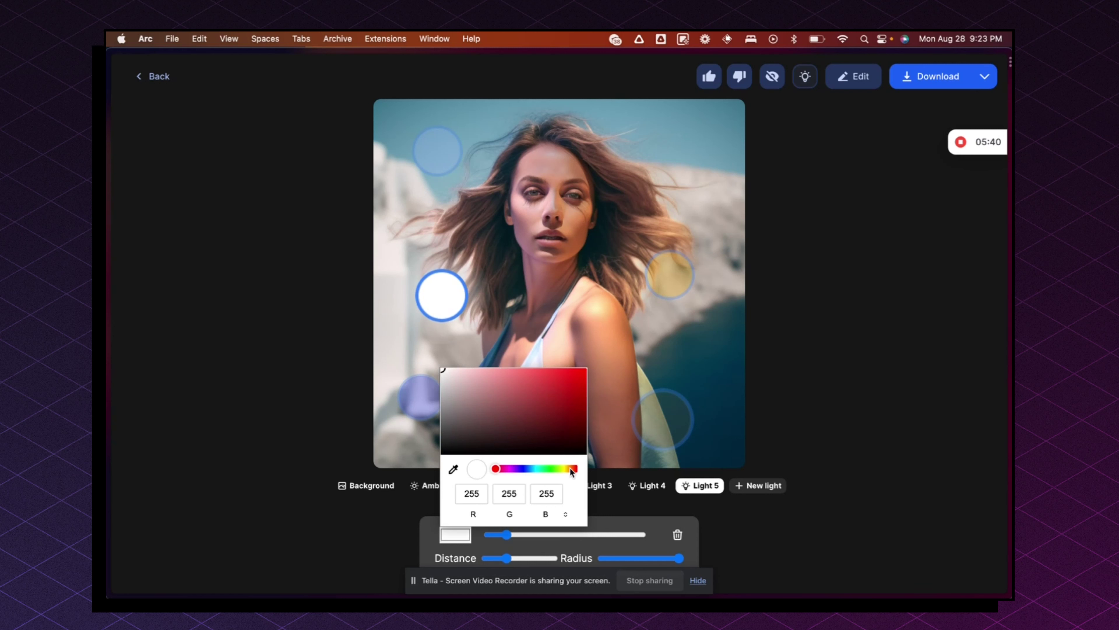
click(570, 469)
drag(568, 375, 540, 367)
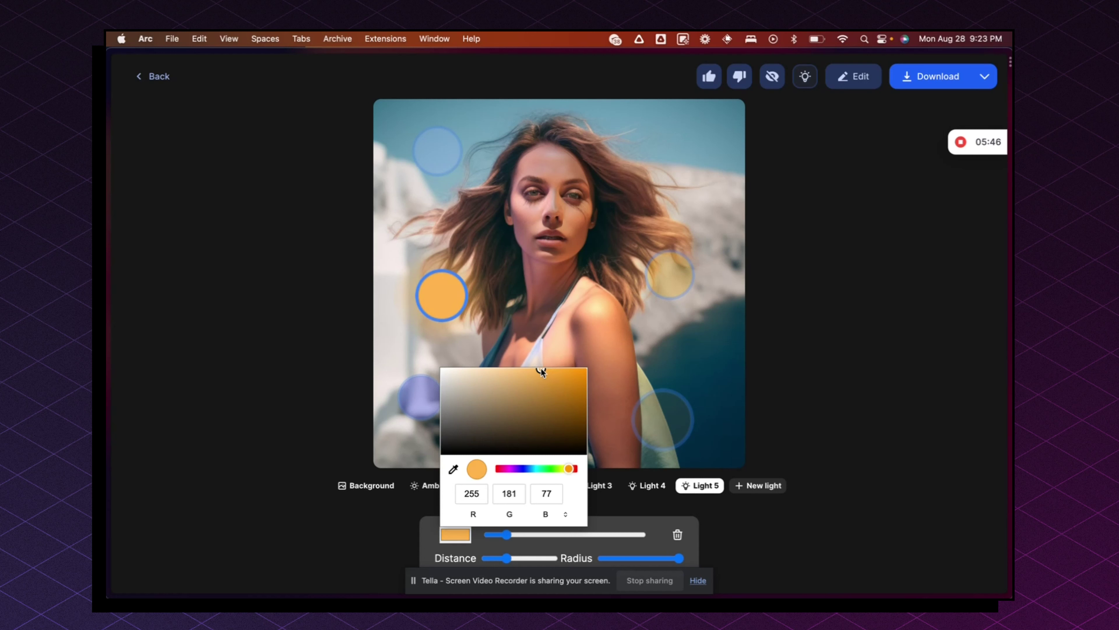
click(677, 314)
drag(434, 288, 397, 331)
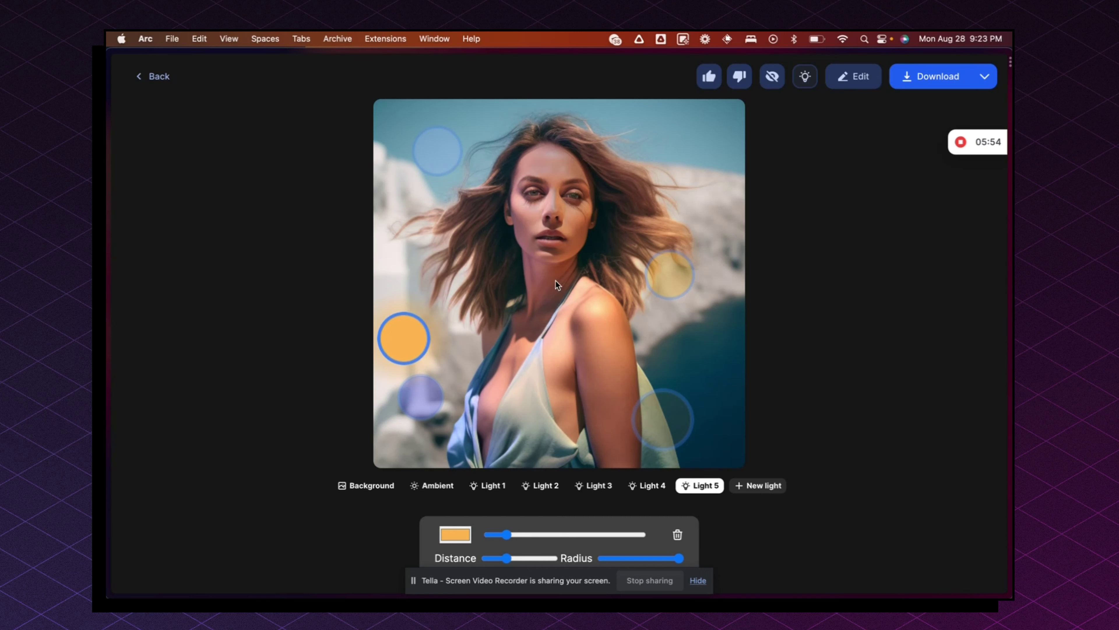
drag(689, 564, 612, 566)
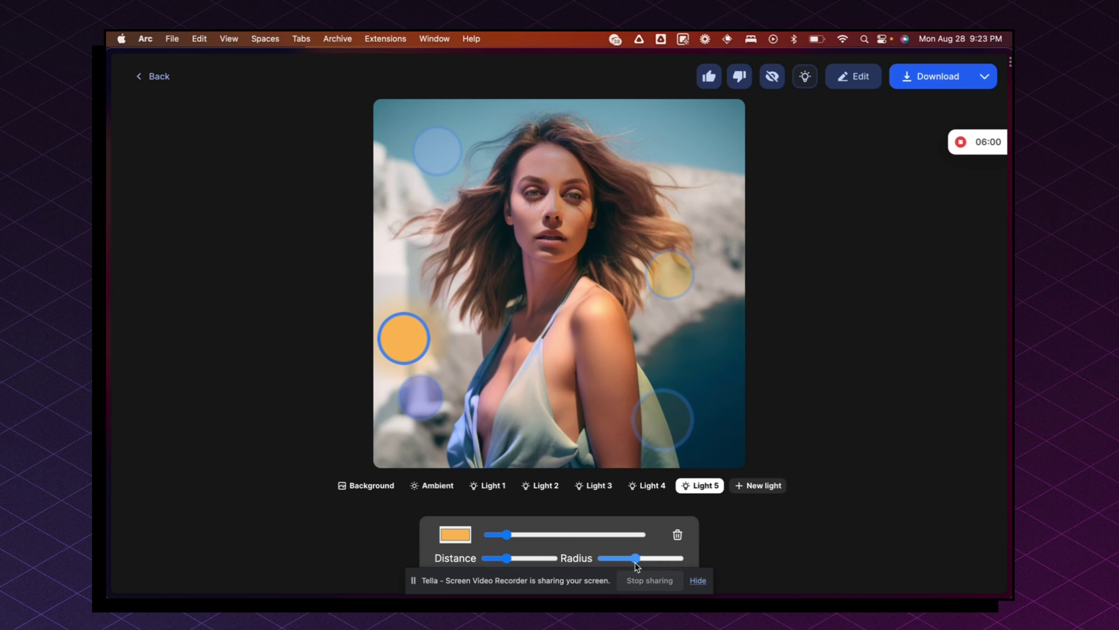
drag(668, 273, 704, 272)
Step: Soften and raise the yellow light, and lower the blue Light 2 slightly
drag(521, 534, 518, 535)
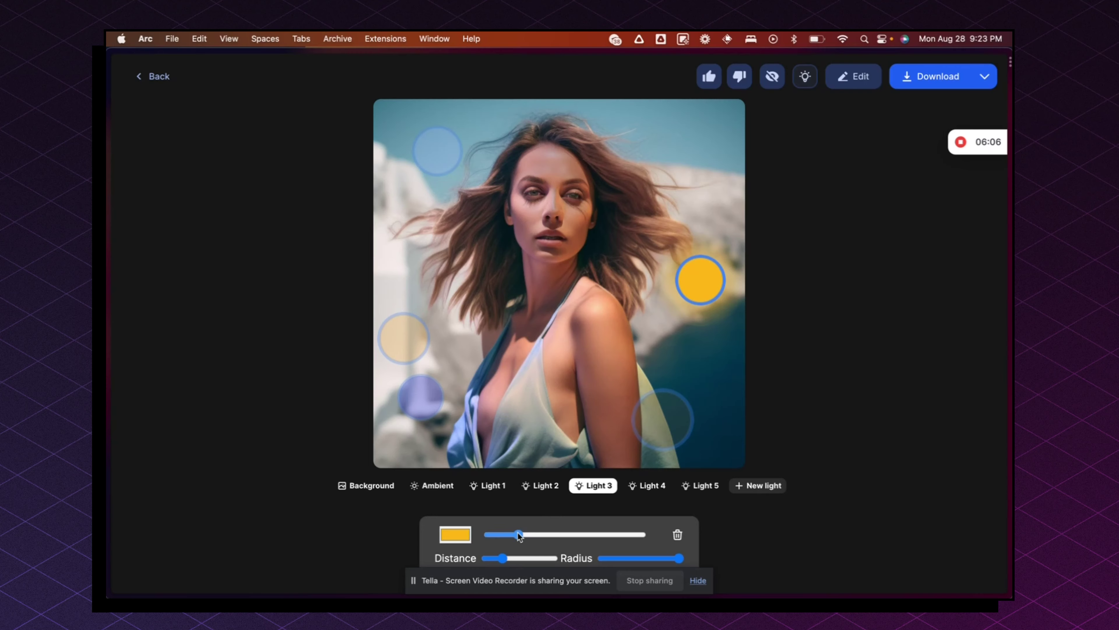
drag(703, 280, 702, 259)
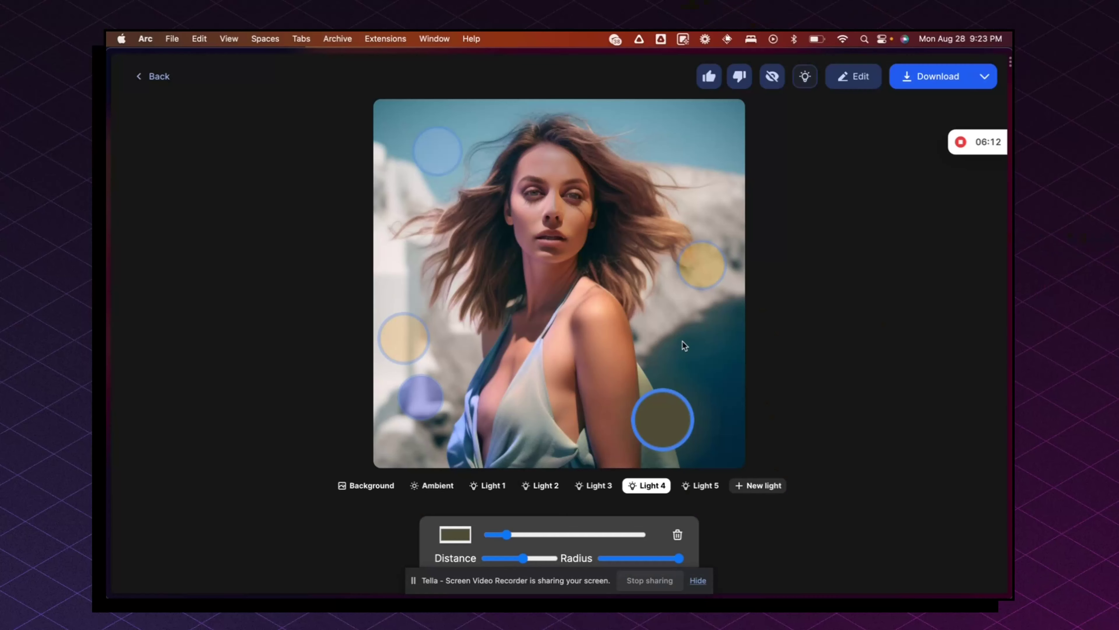
click(702, 266)
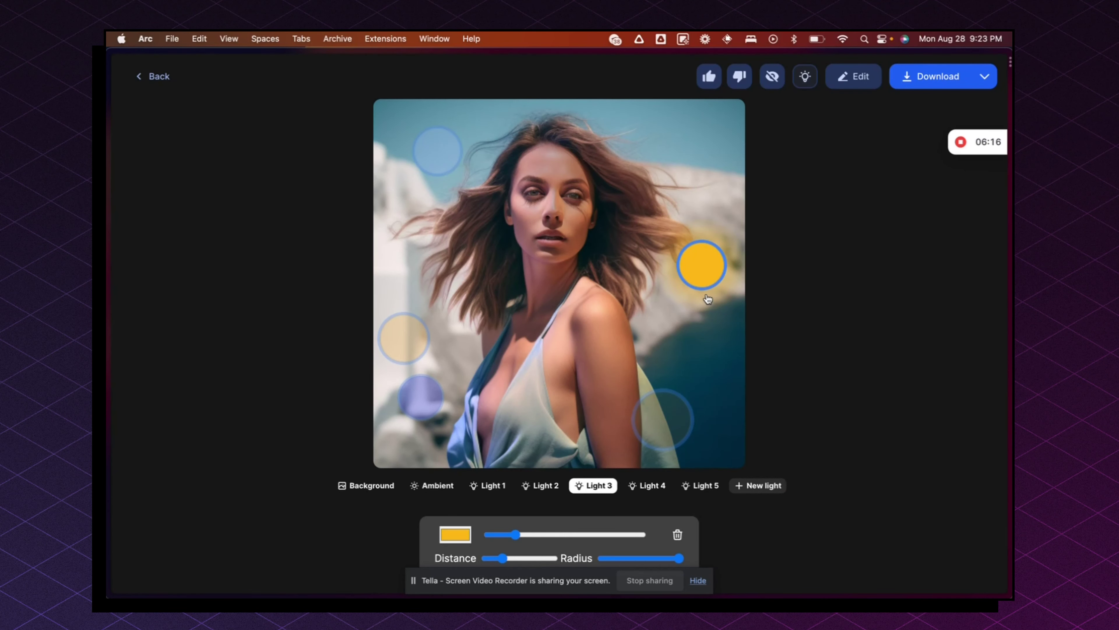
click(416, 406)
drag(416, 411, 417, 424)
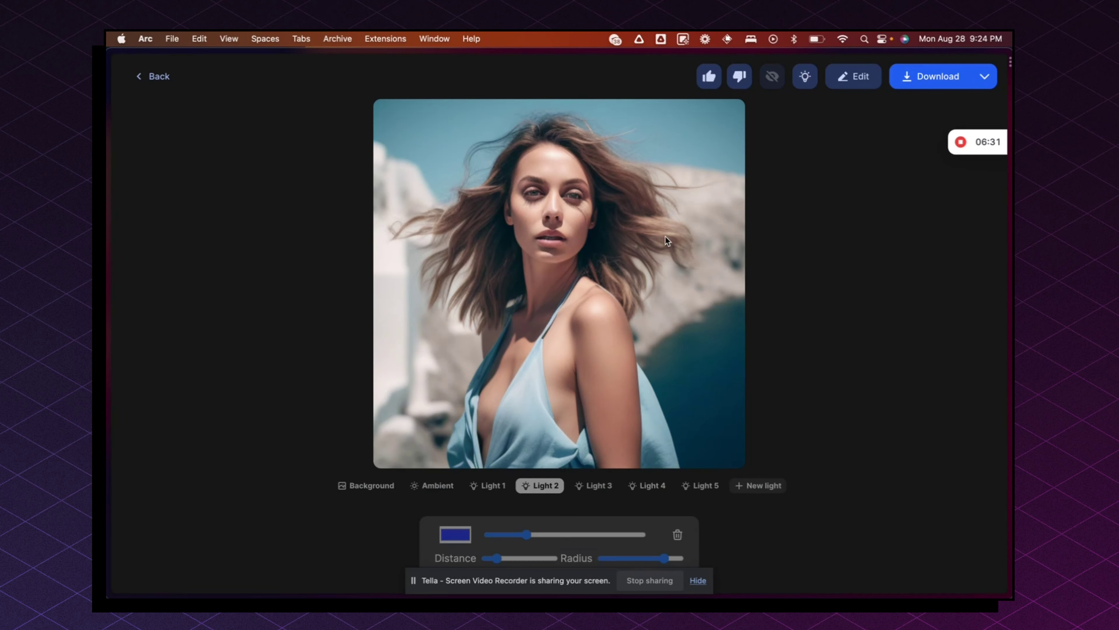
Step: Switch the relighting off and back on to compare with the original
click(805, 77)
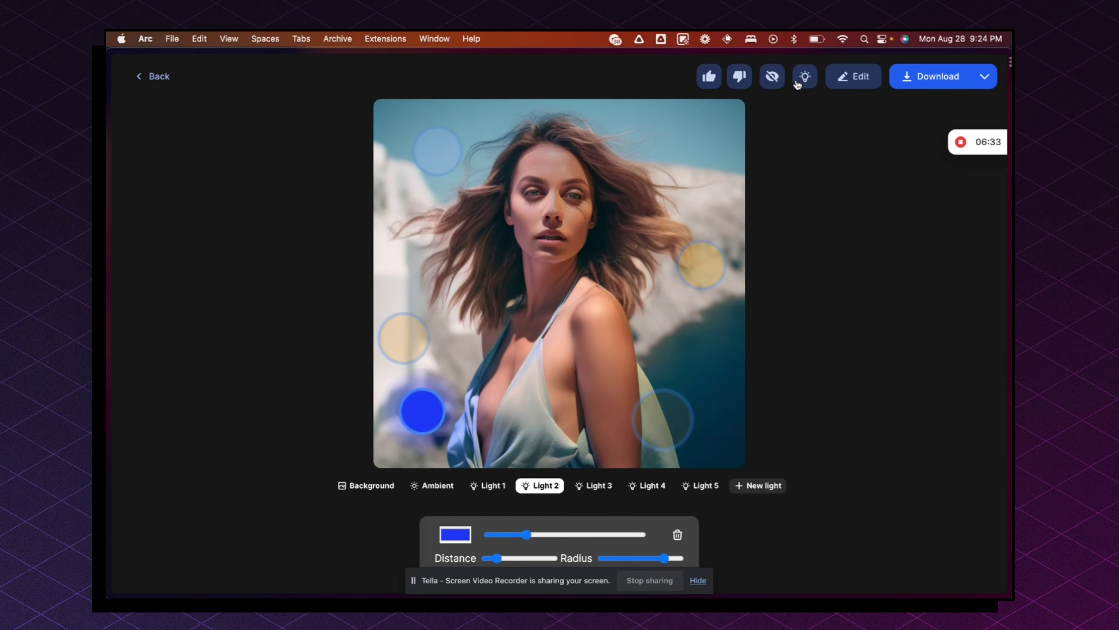
click(804, 77)
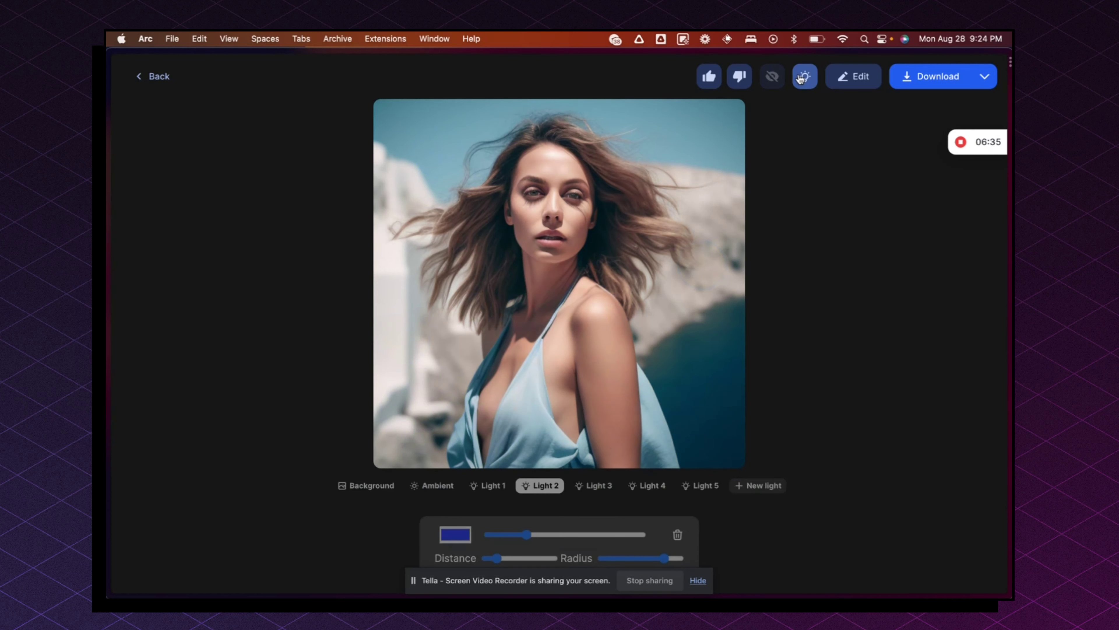
click(804, 76)
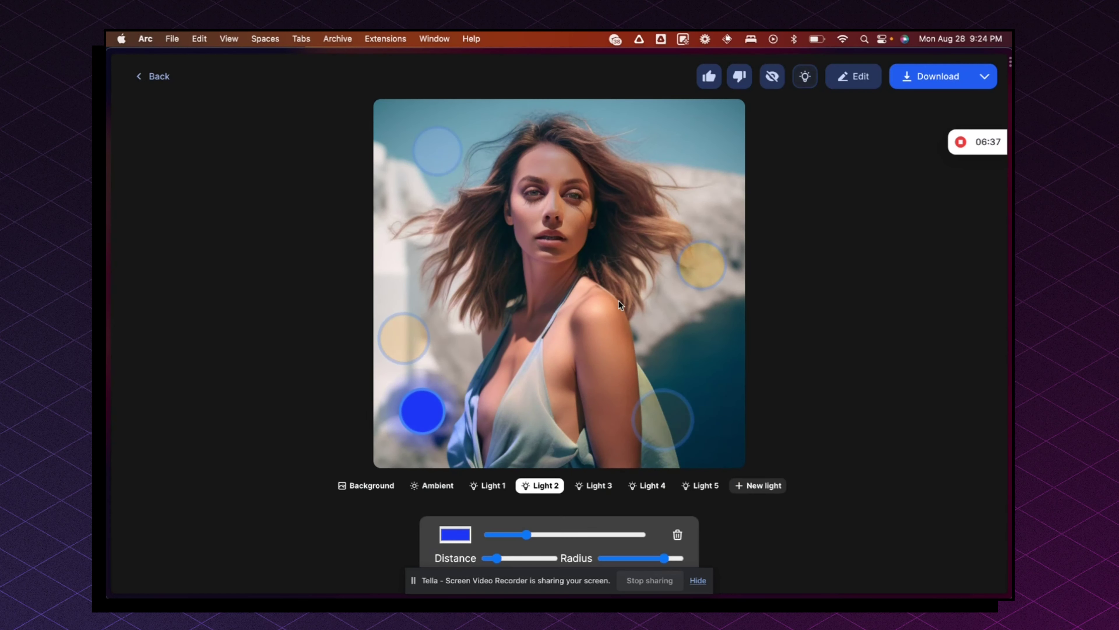
Step: Nudge the olive light down-right and the orange light up a little
click(661, 415)
drag(667, 429, 671, 435)
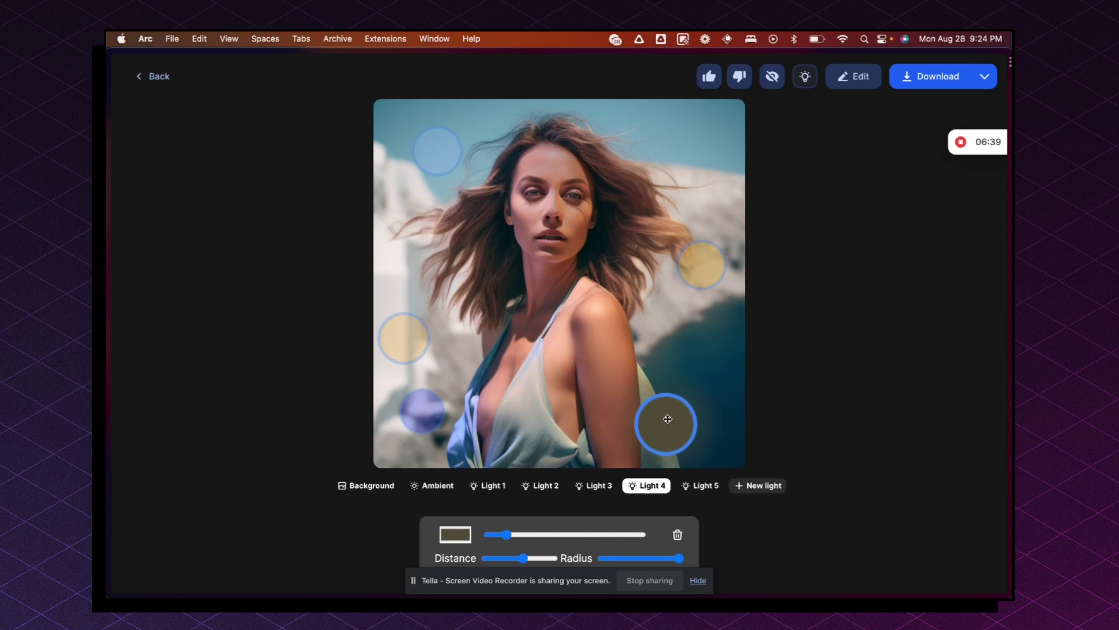
click(414, 338)
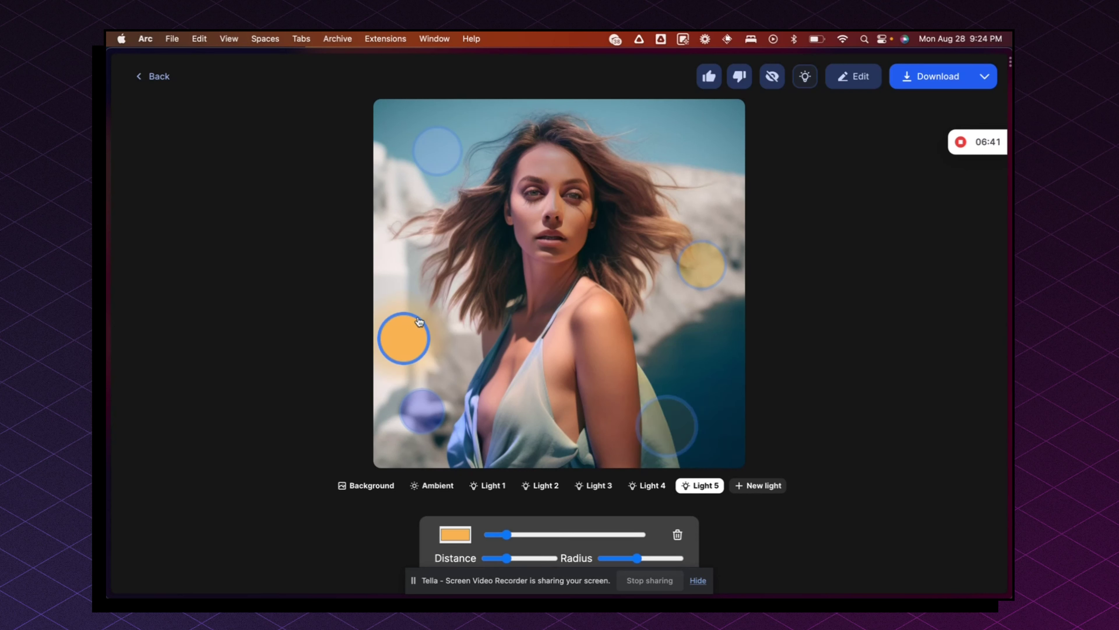
drag(418, 320, 418, 308)
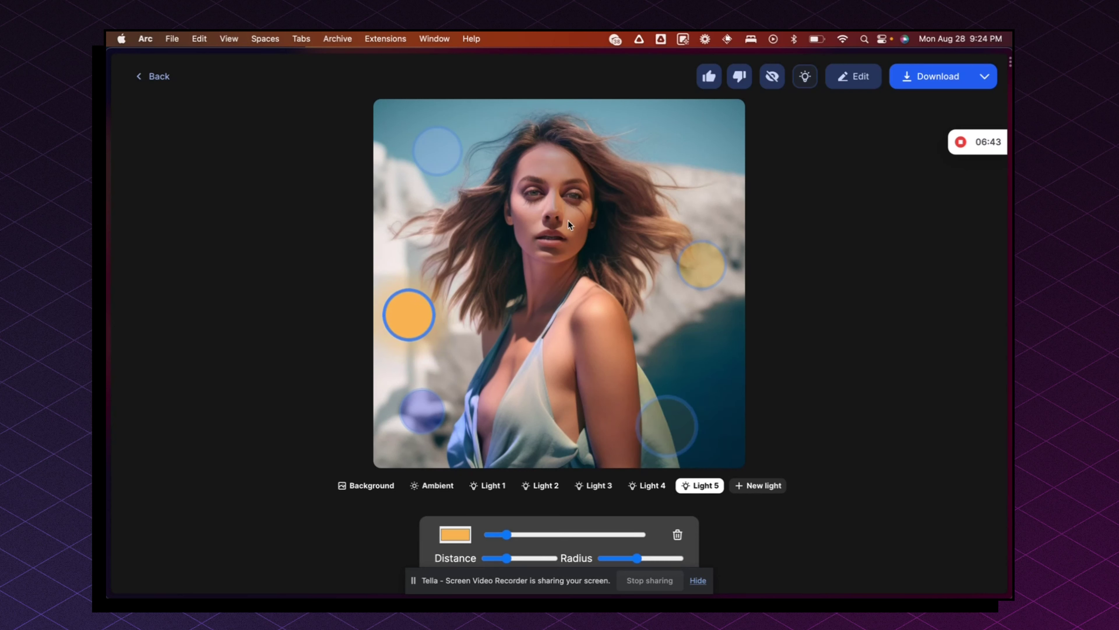
click(455, 159)
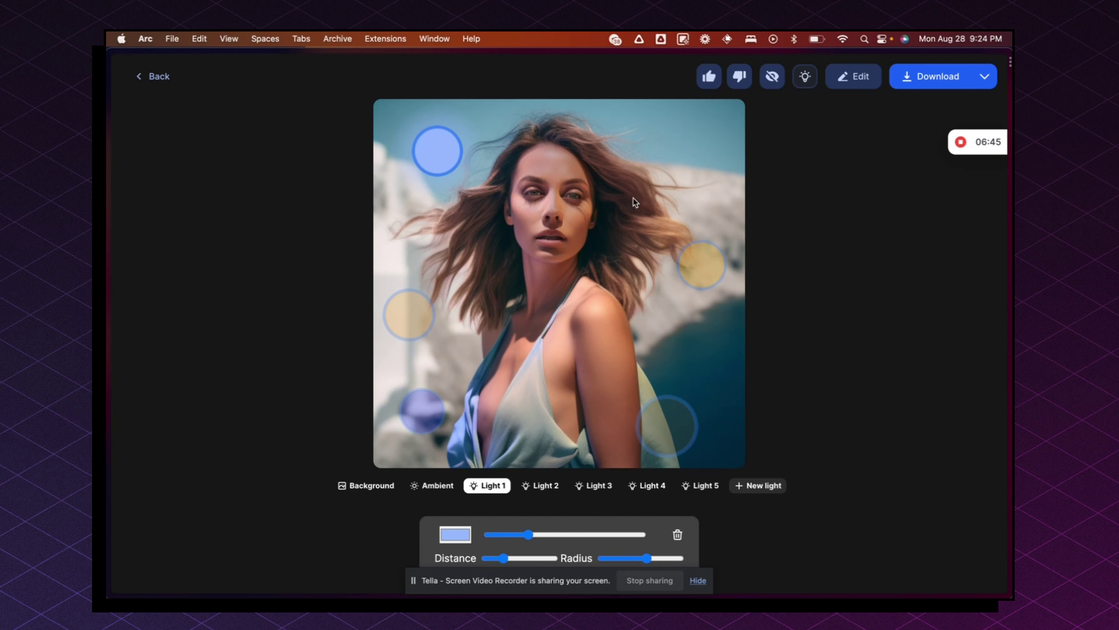
Step: Toggle the lighting once more for a final before/after comparison
click(809, 83)
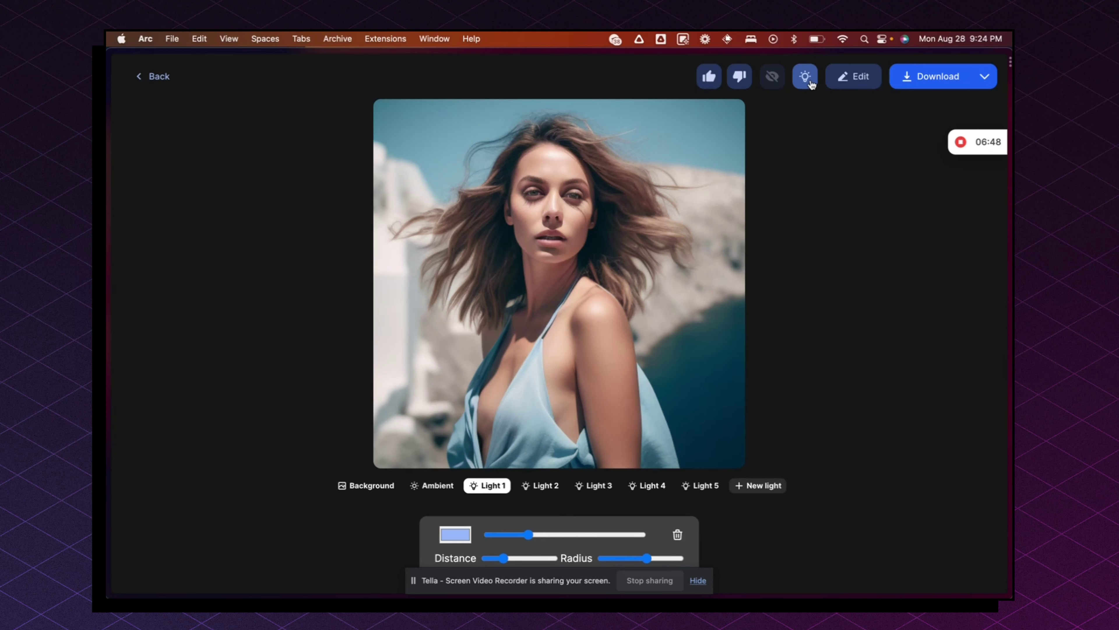
click(806, 76)
click(806, 77)
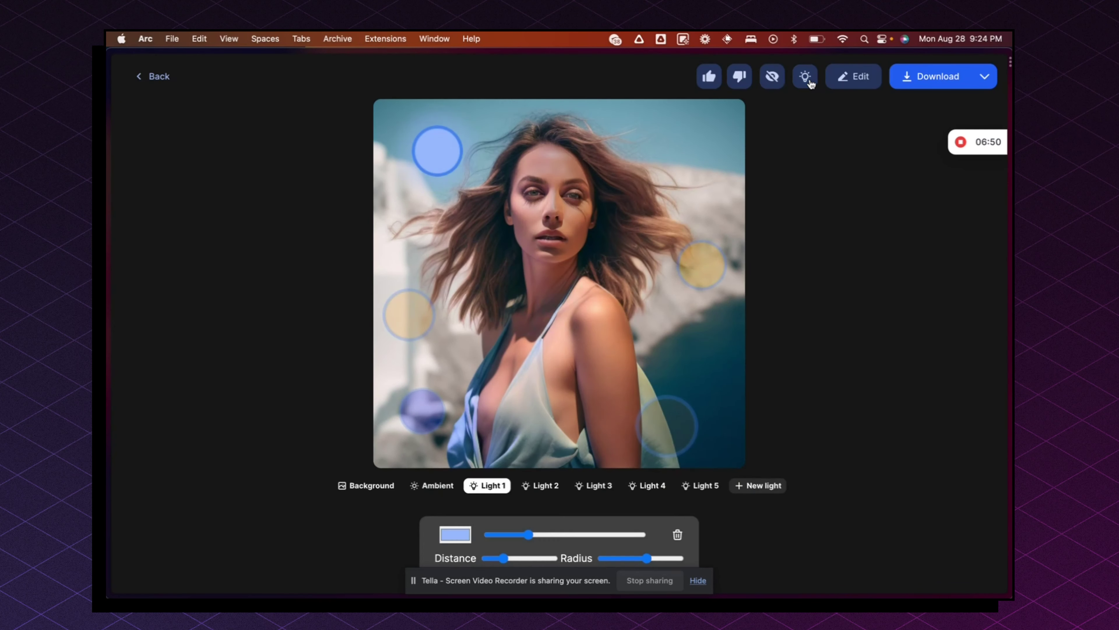